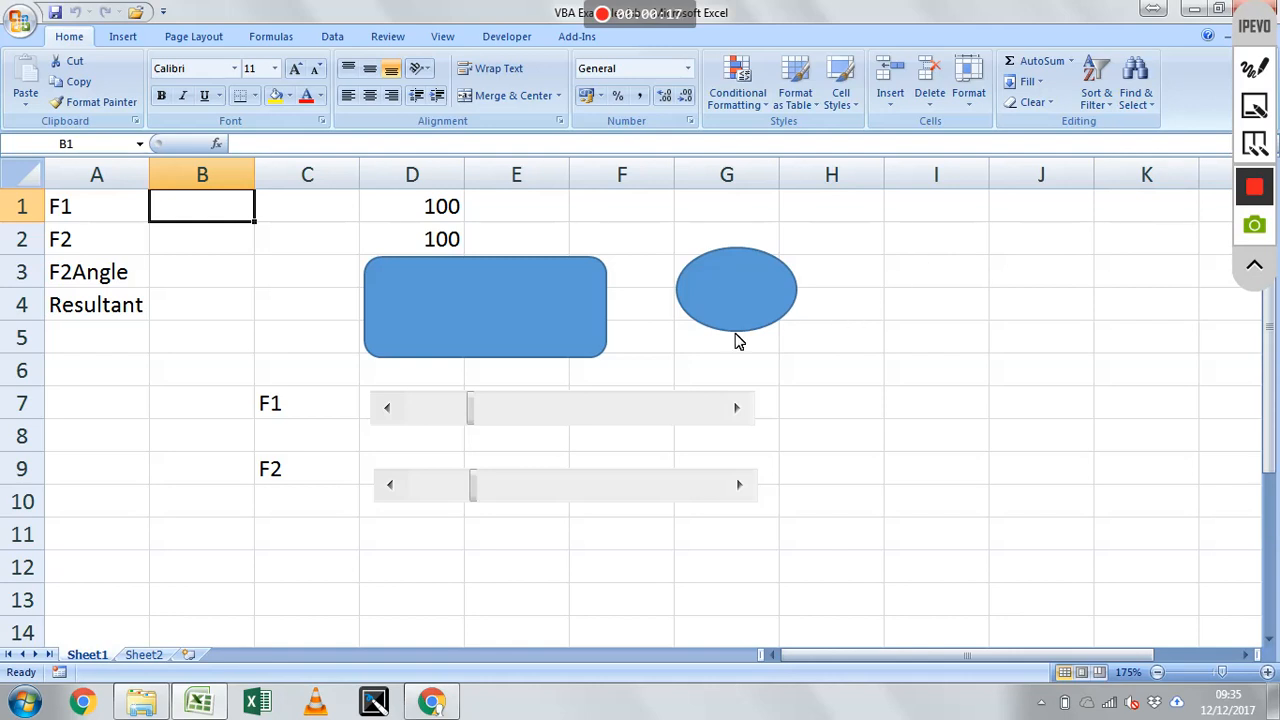
Open the force input form from the rounded rectangle and submit Force 1 as 100 N, Force 2 as 200 N and Force 2 Angle as 30 degrees
click(502, 311)
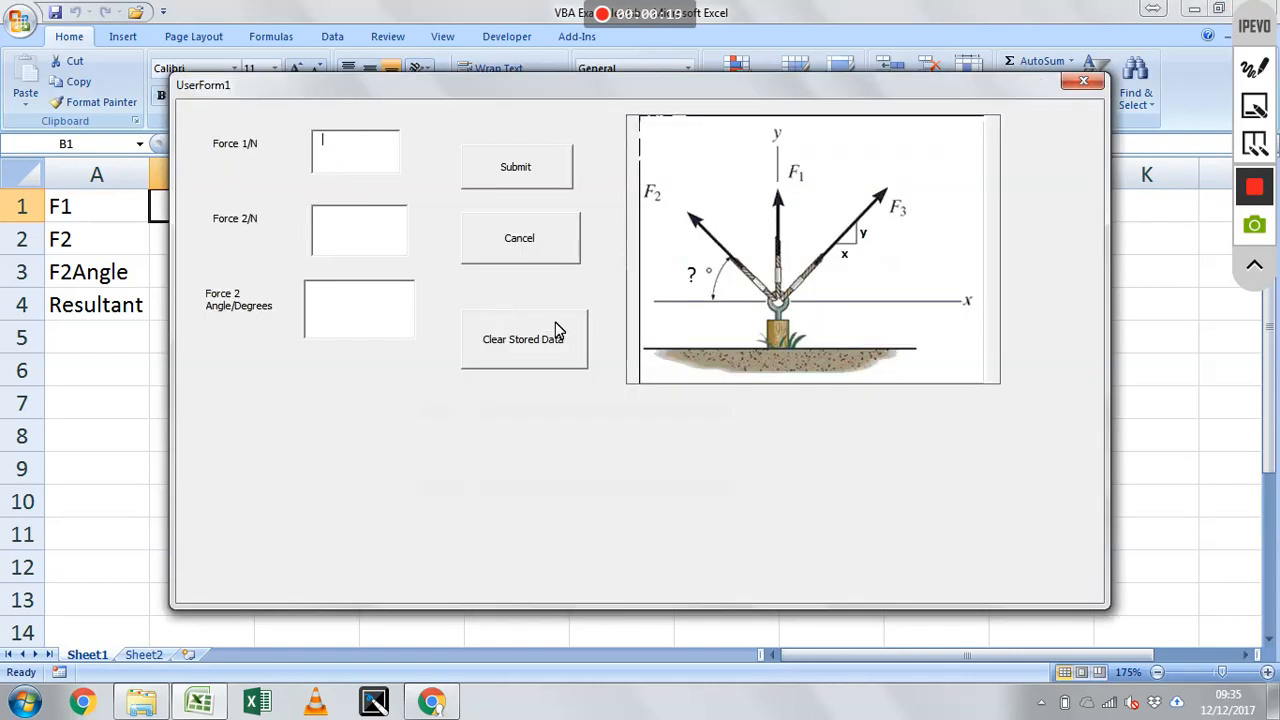
text(100)
key(Tab)
text(200)
key(Tab)
text(30)
key(Tab)
key(Return)
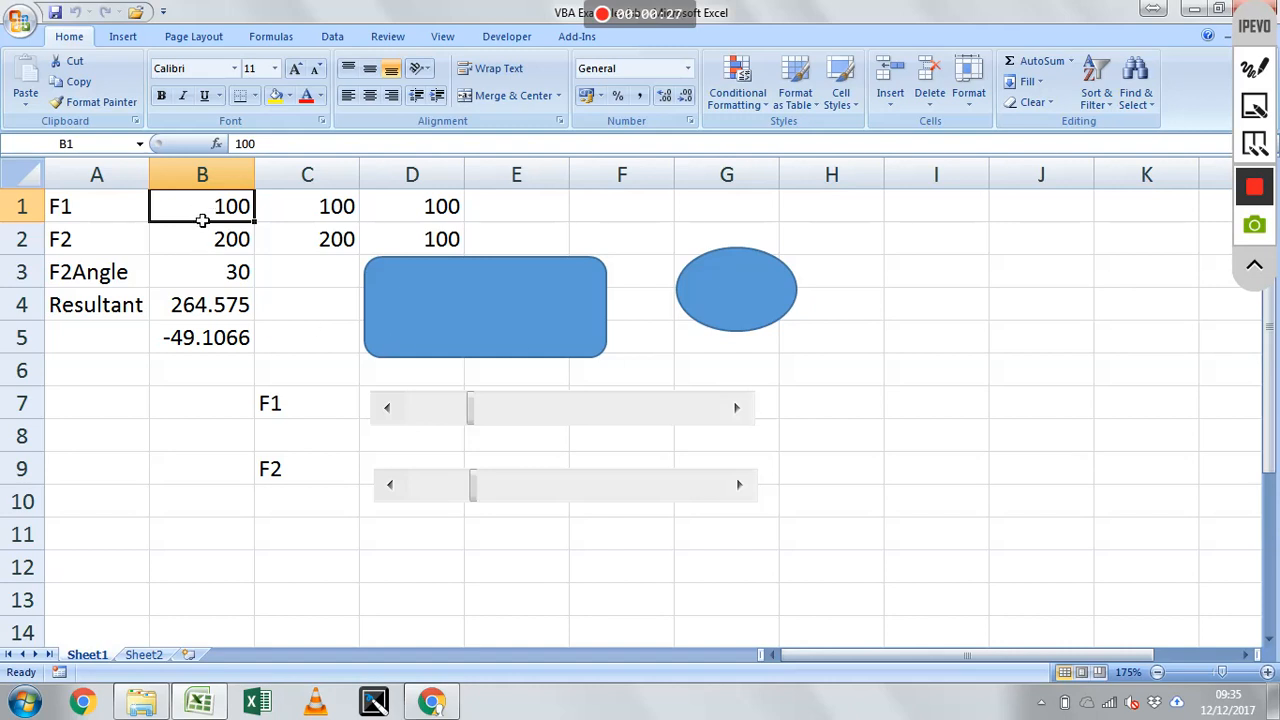
Examine the F1, F2, F2Angle and Resultant rows and their values in columns A and B of Sheet1
drag(201, 222, 202, 247)
click(191, 278)
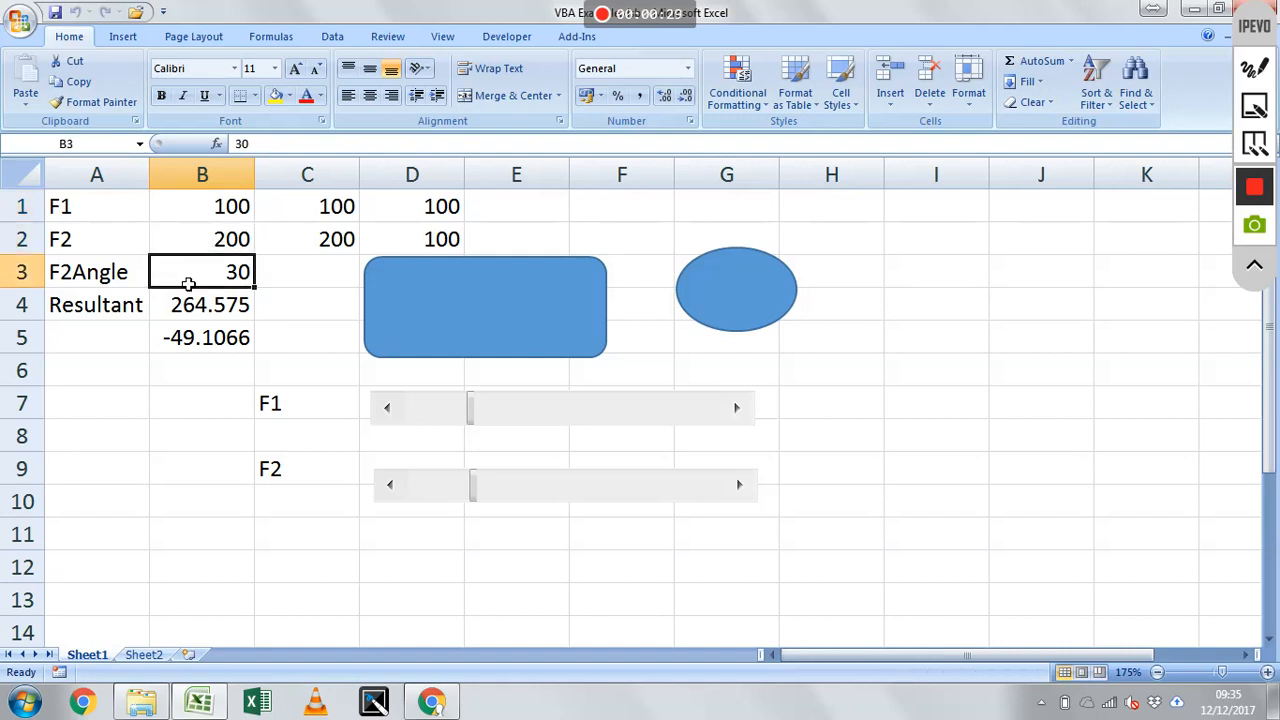
drag(200, 306, 203, 334)
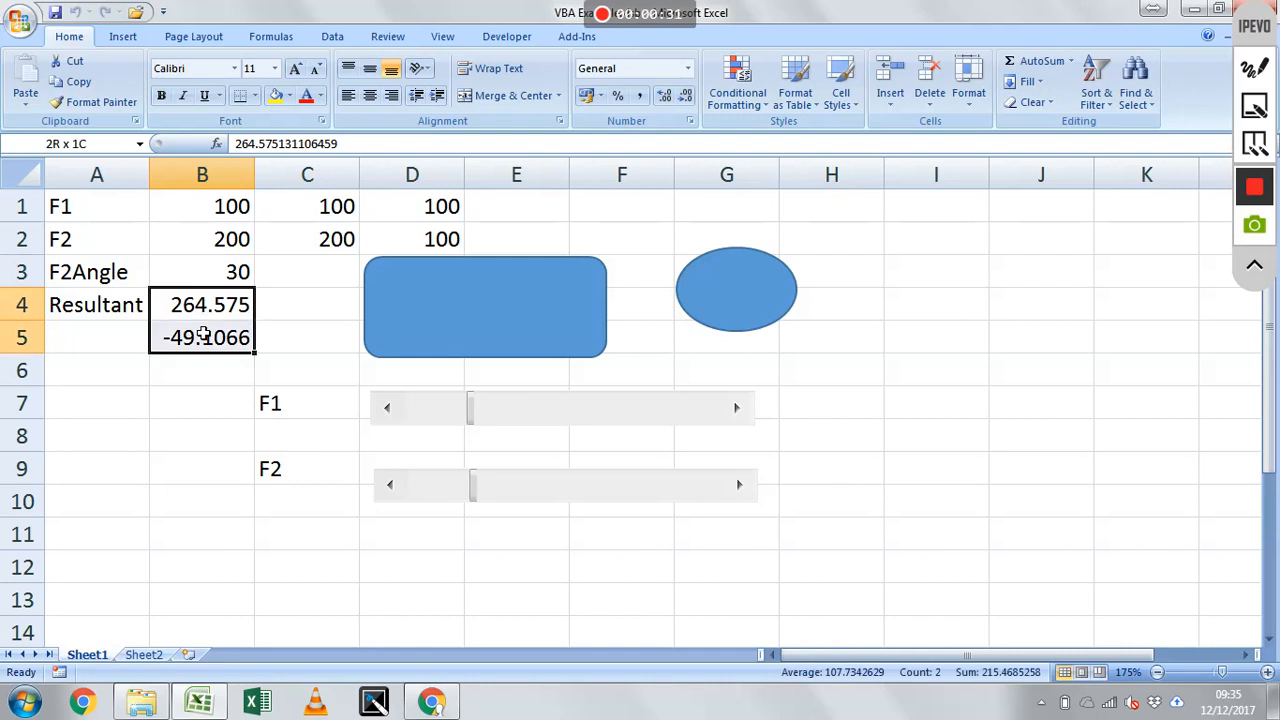
click(274, 338)
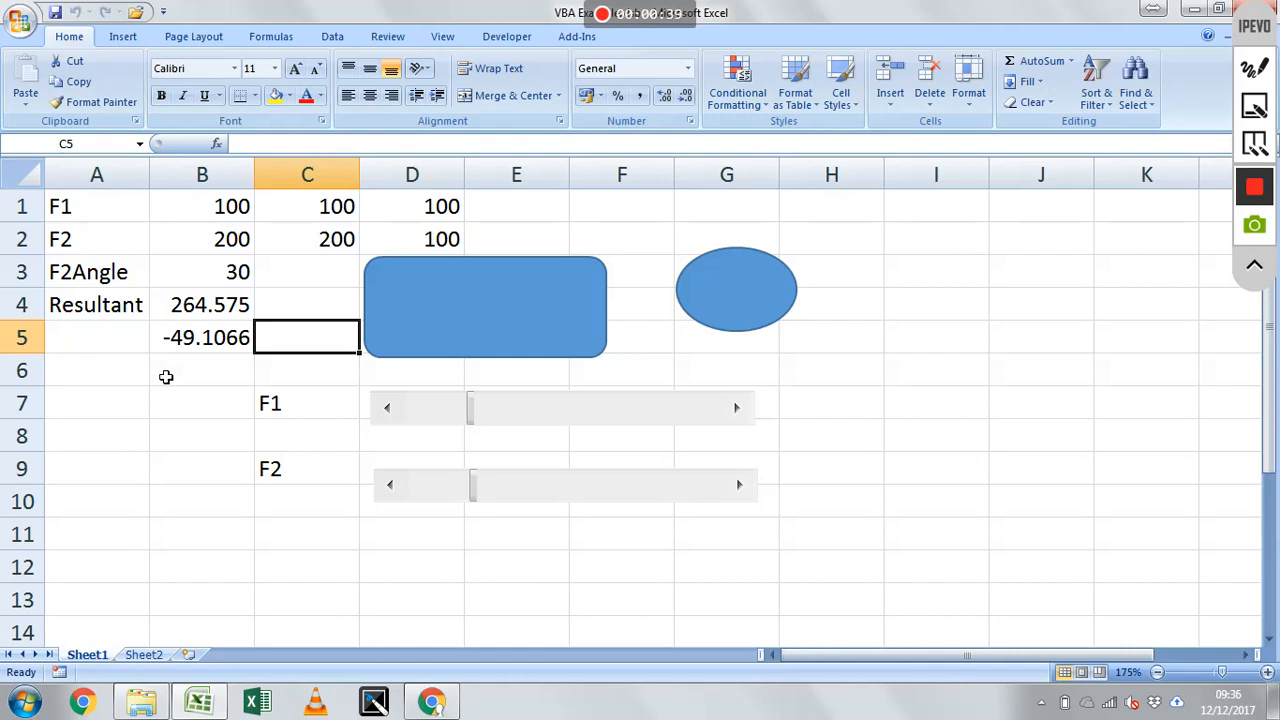
drag(126, 206, 192, 335)
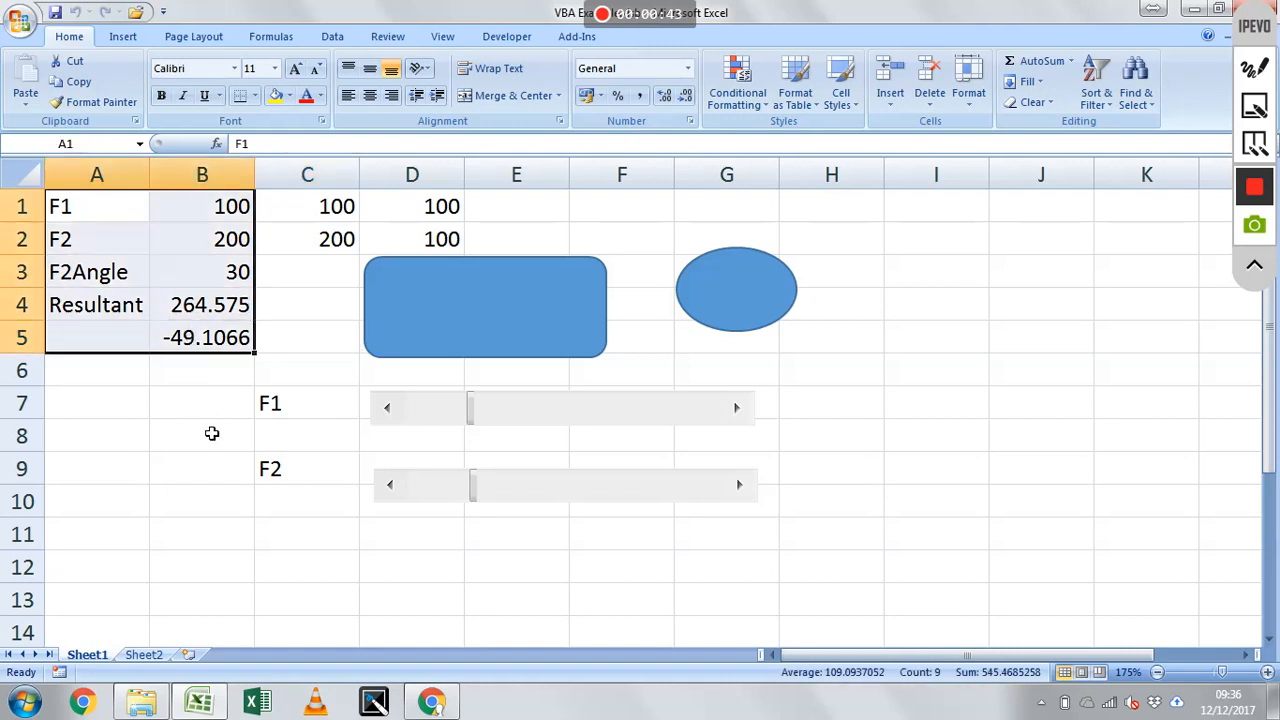
click(276, 362)
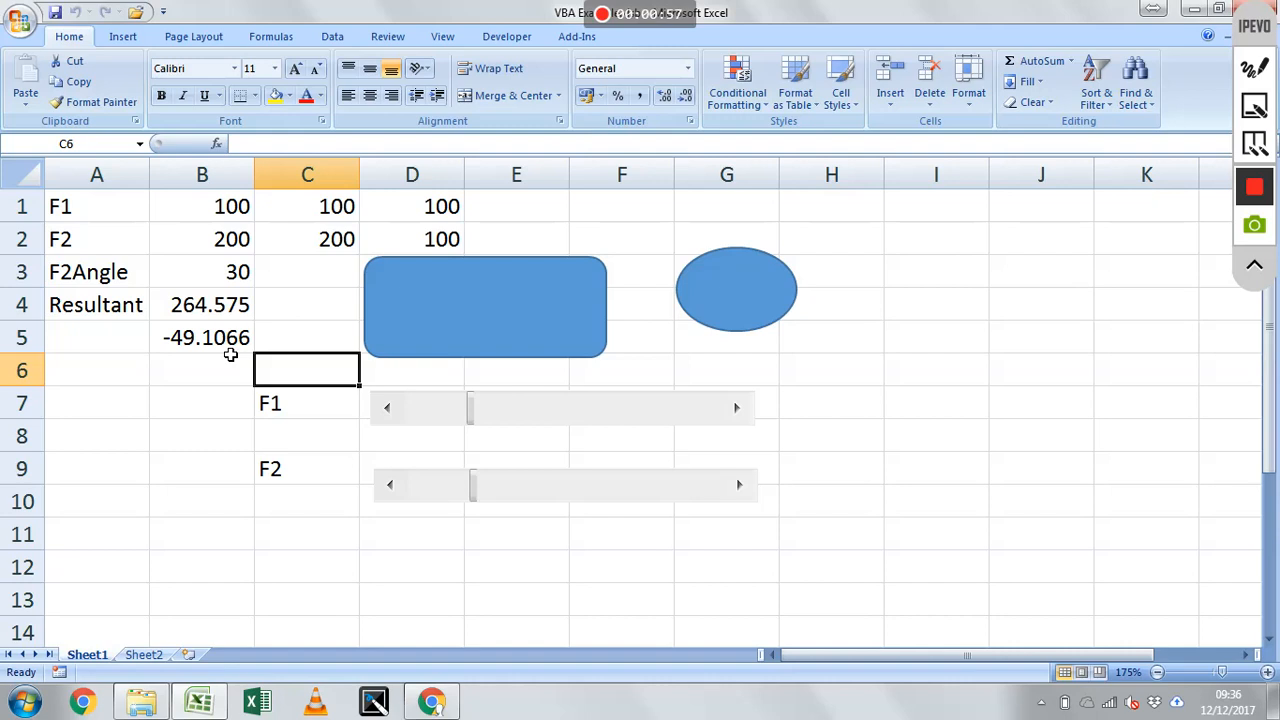
click(40, 218)
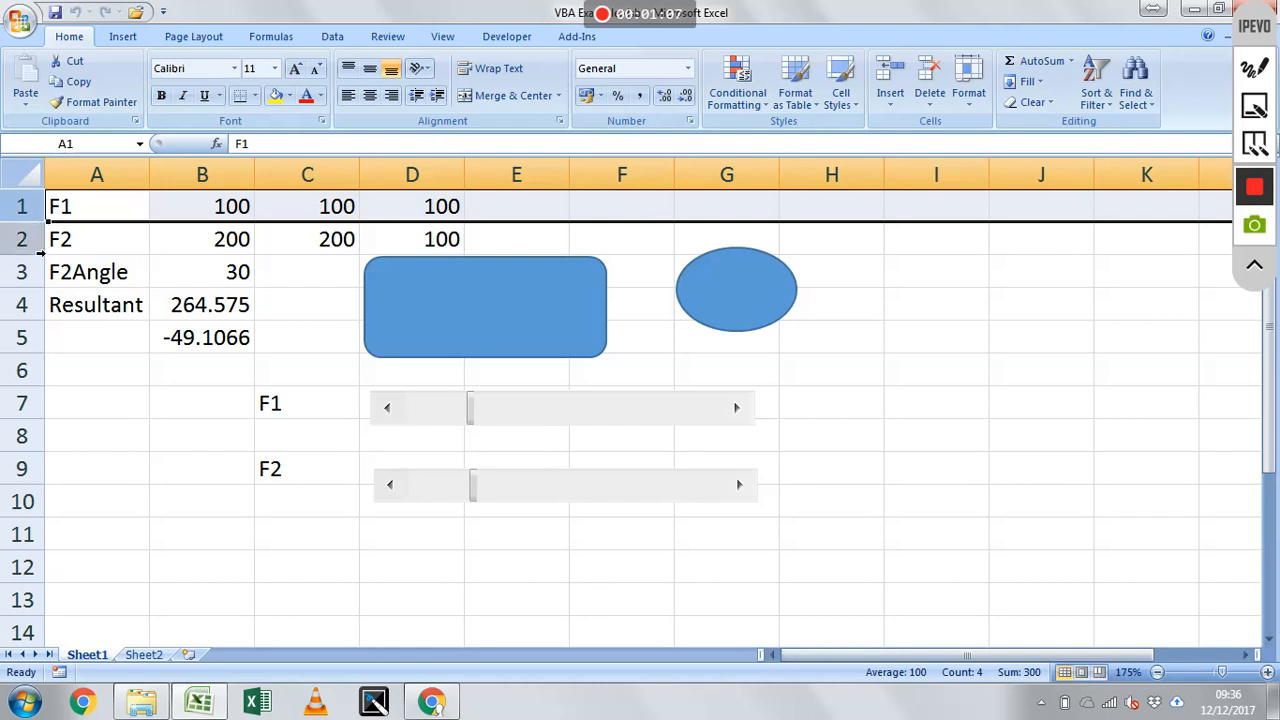
click(40, 252)
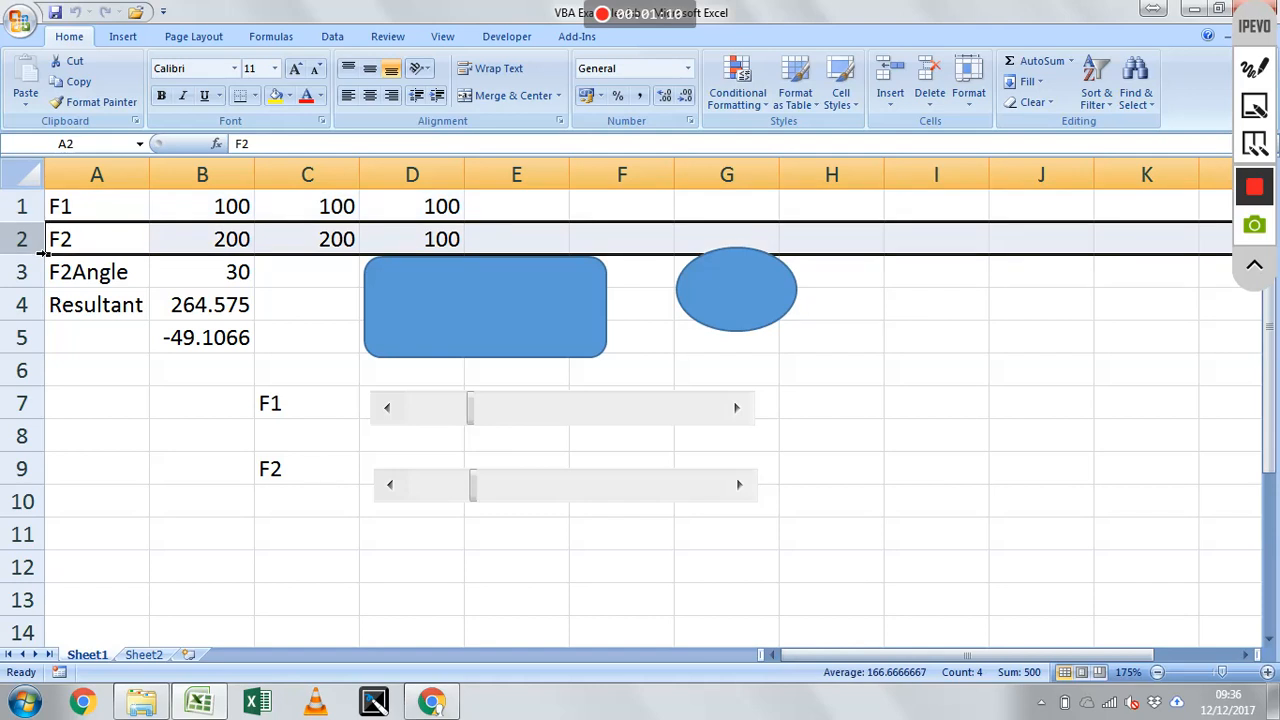
click(30, 284)
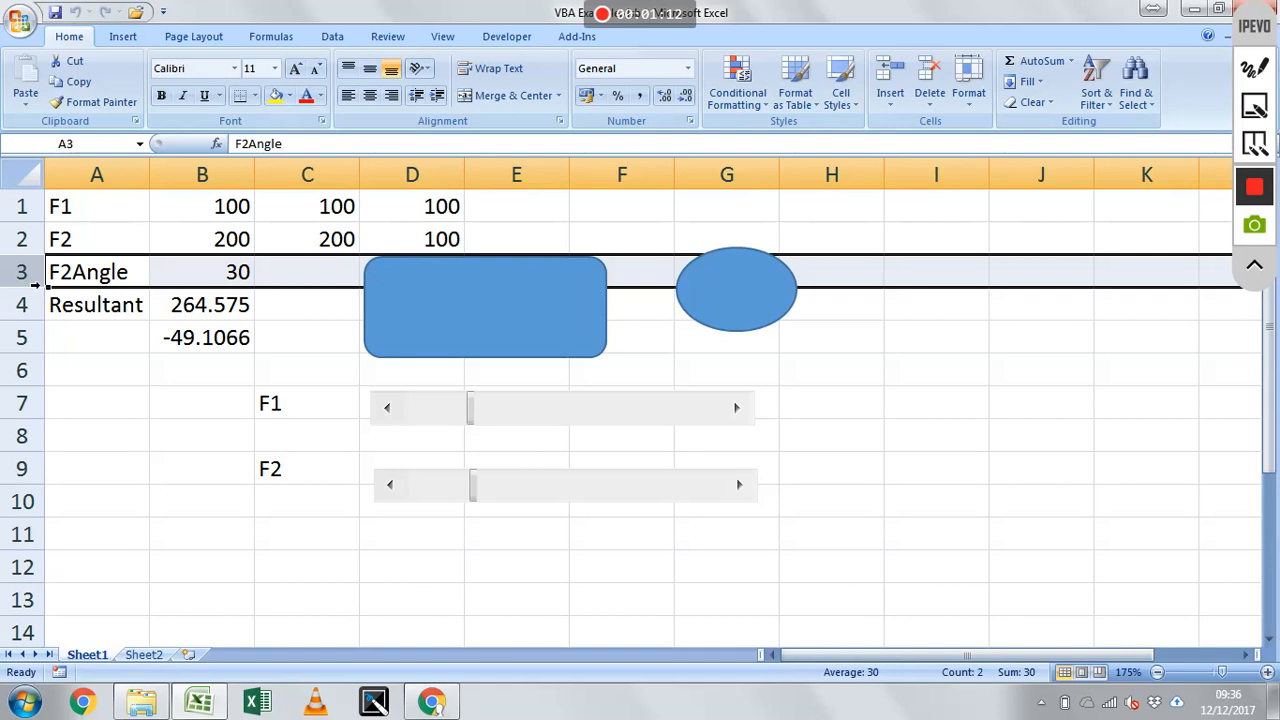
click(284, 312)
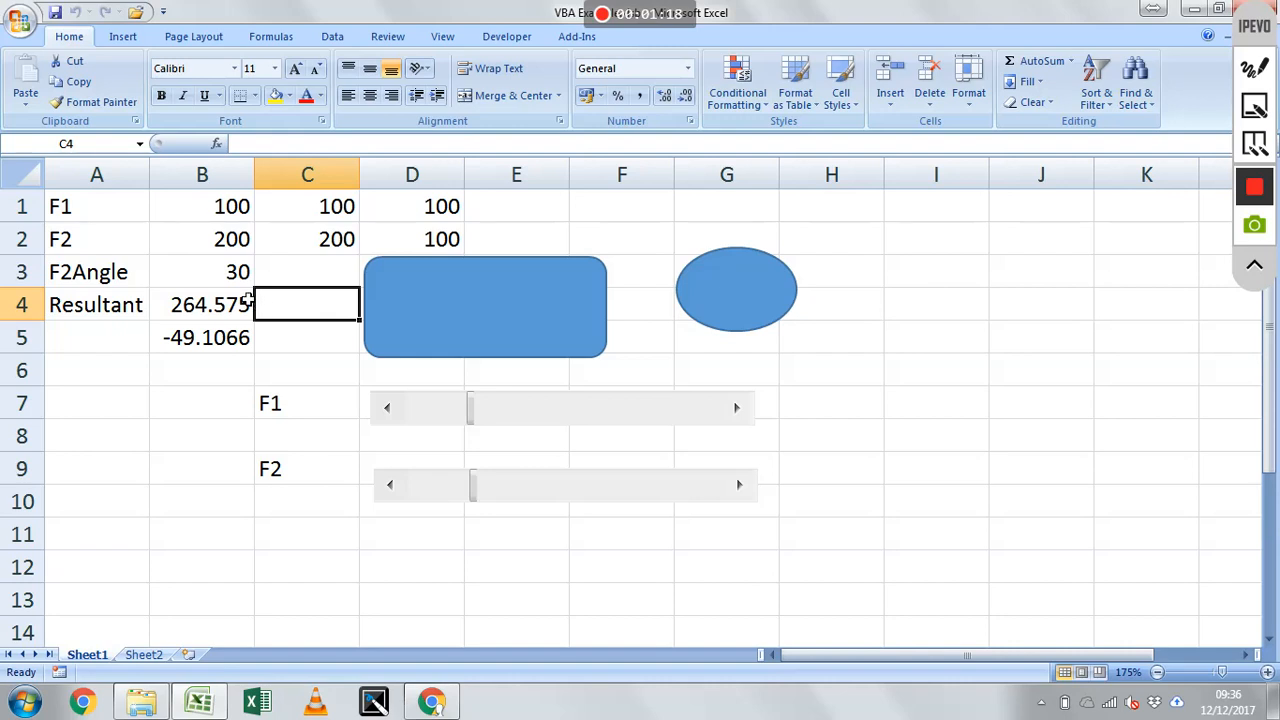
drag(212, 198, 190, 330)
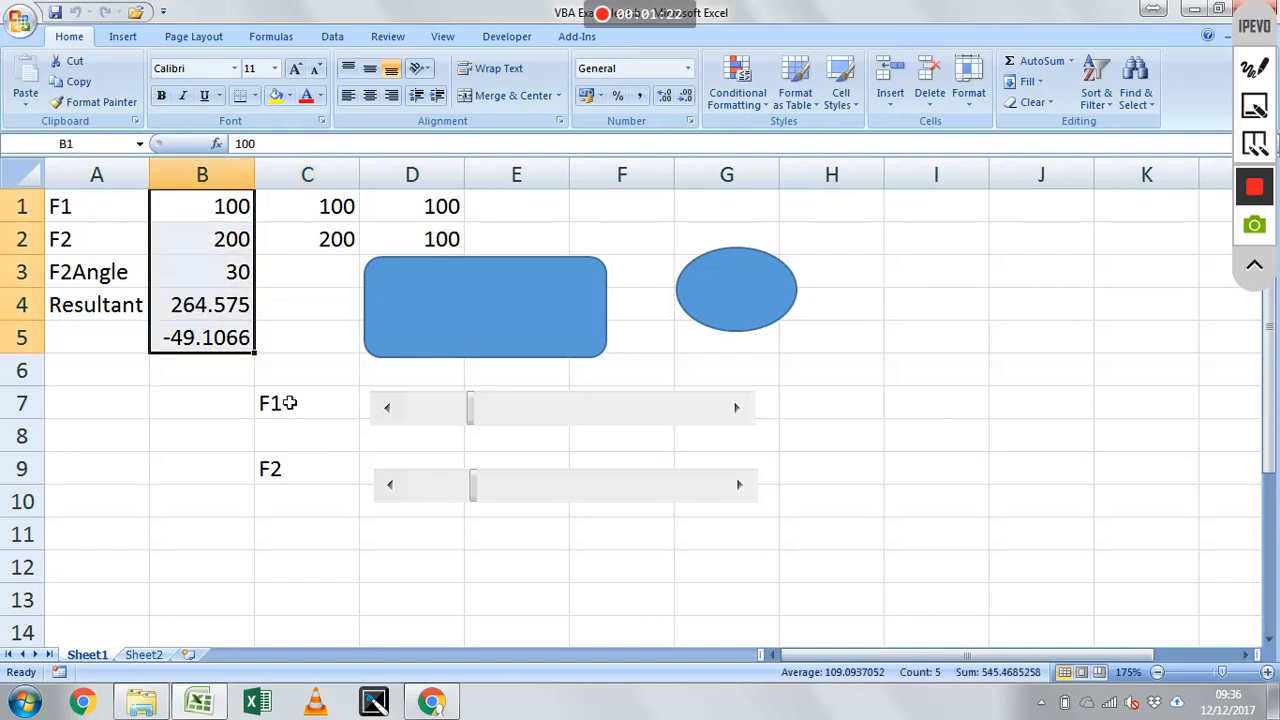
click(303, 346)
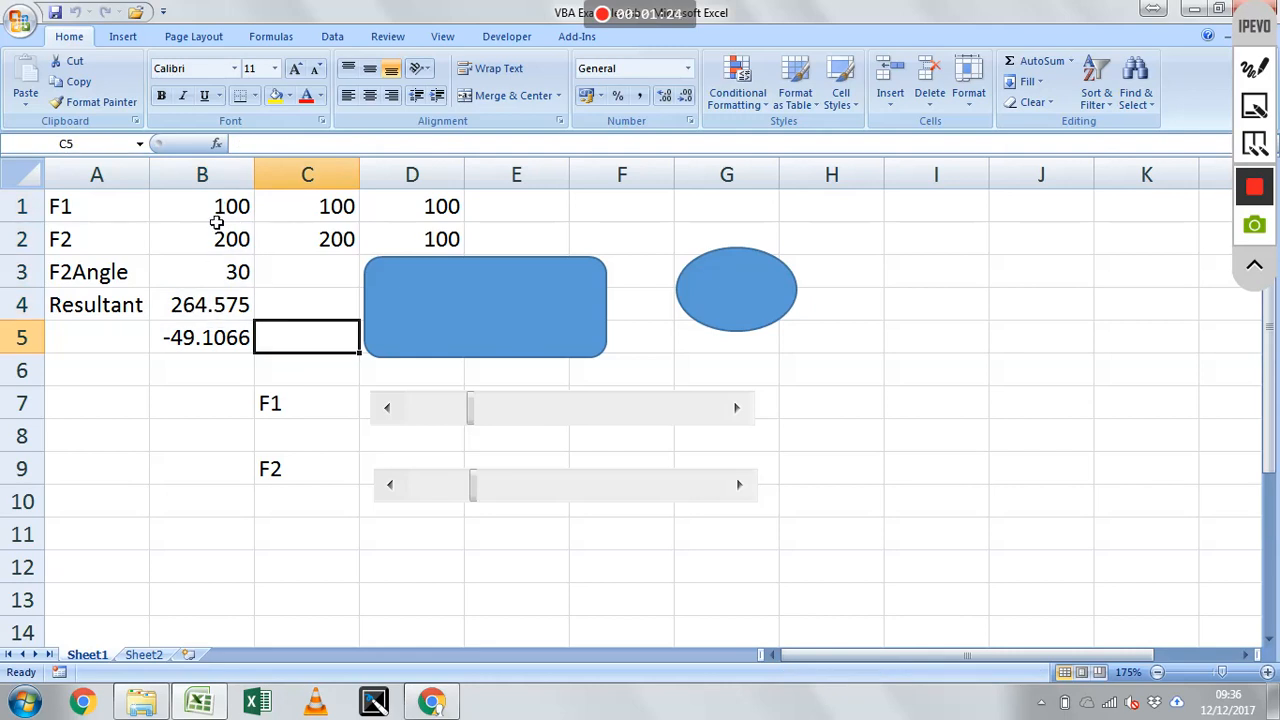
Inspect the F1, F2, F2A and FR headers on Sheet2 and the formulas beneath them that link to Sheet1
click(155, 655)
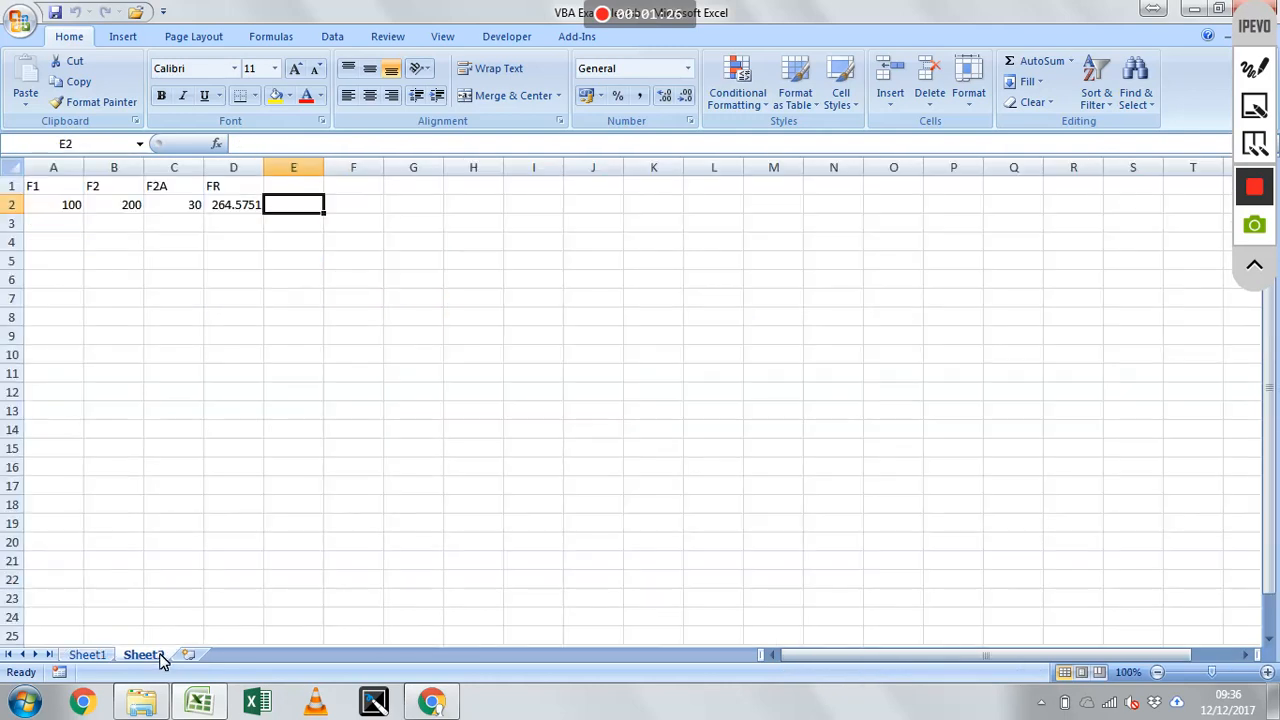
click(45, 193)
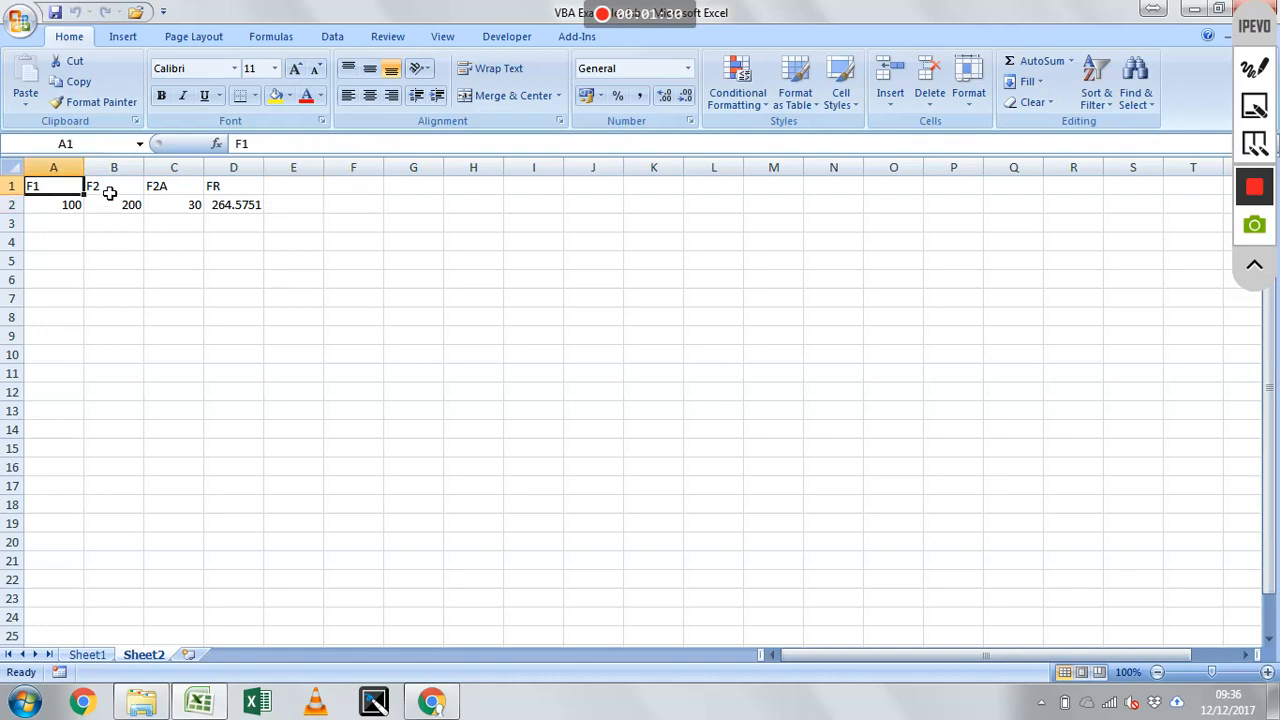
click(108, 192)
click(169, 192)
click(240, 192)
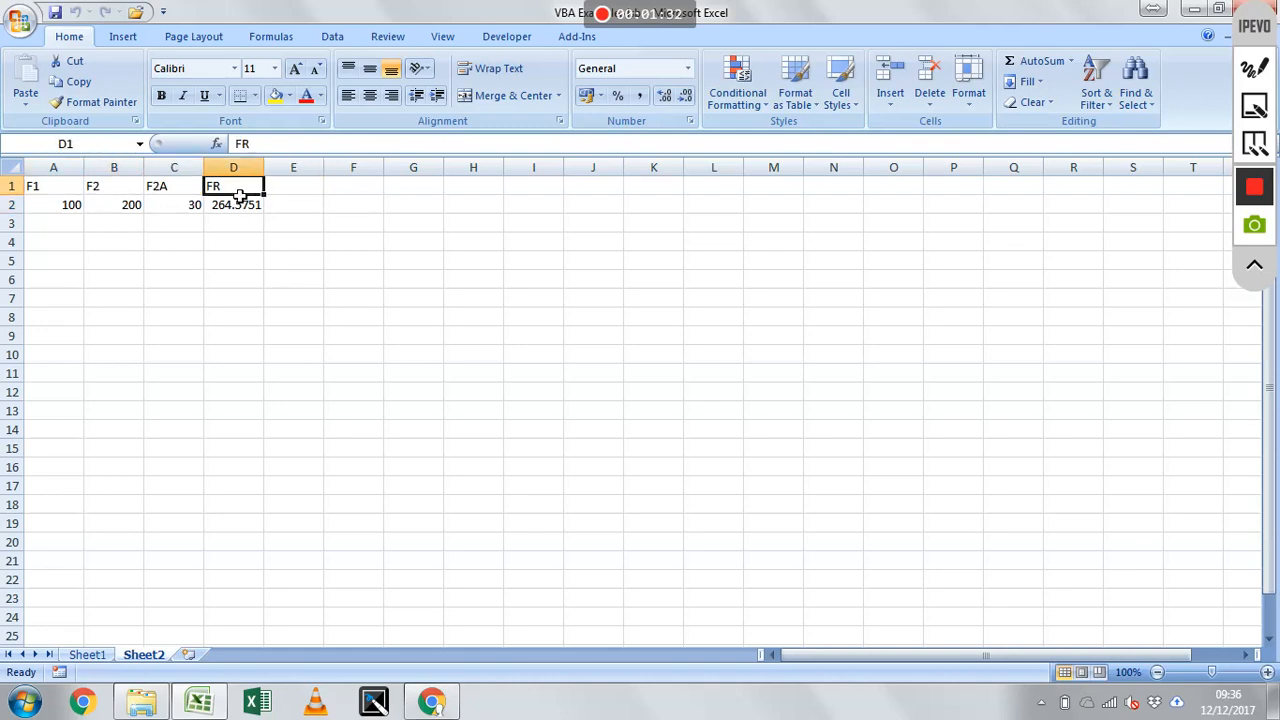
click(71, 206)
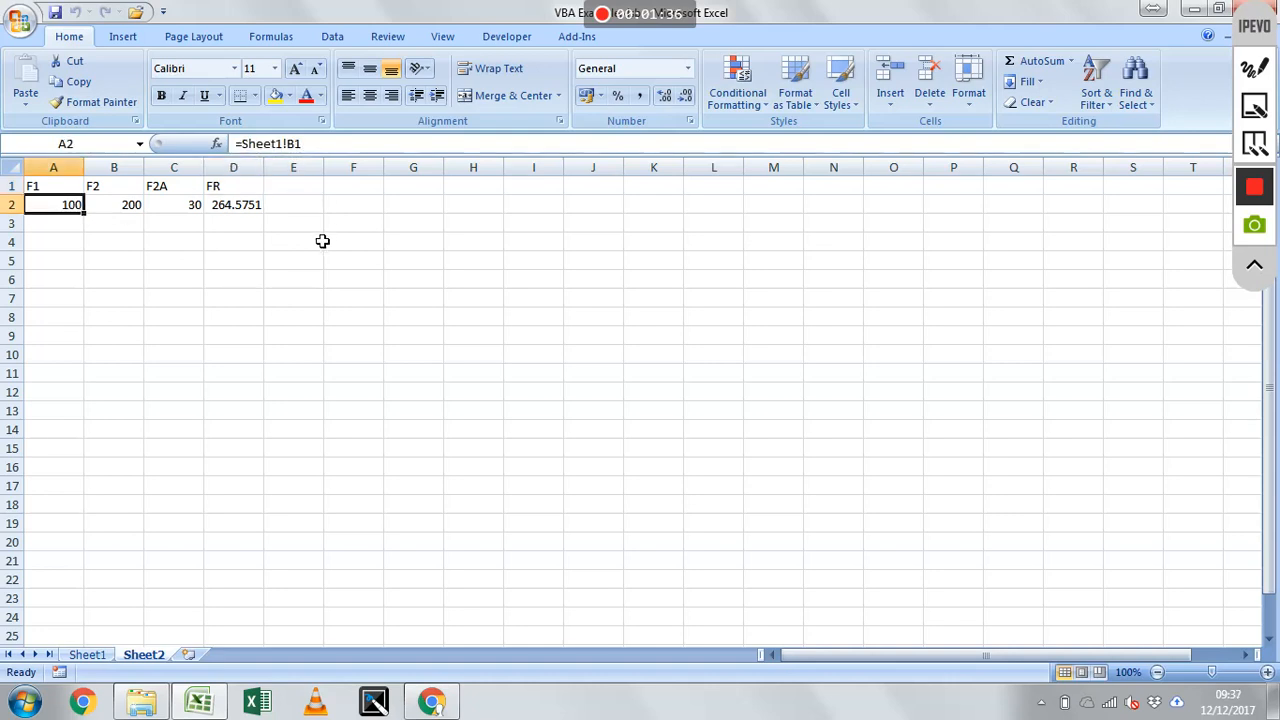
click(118, 208)
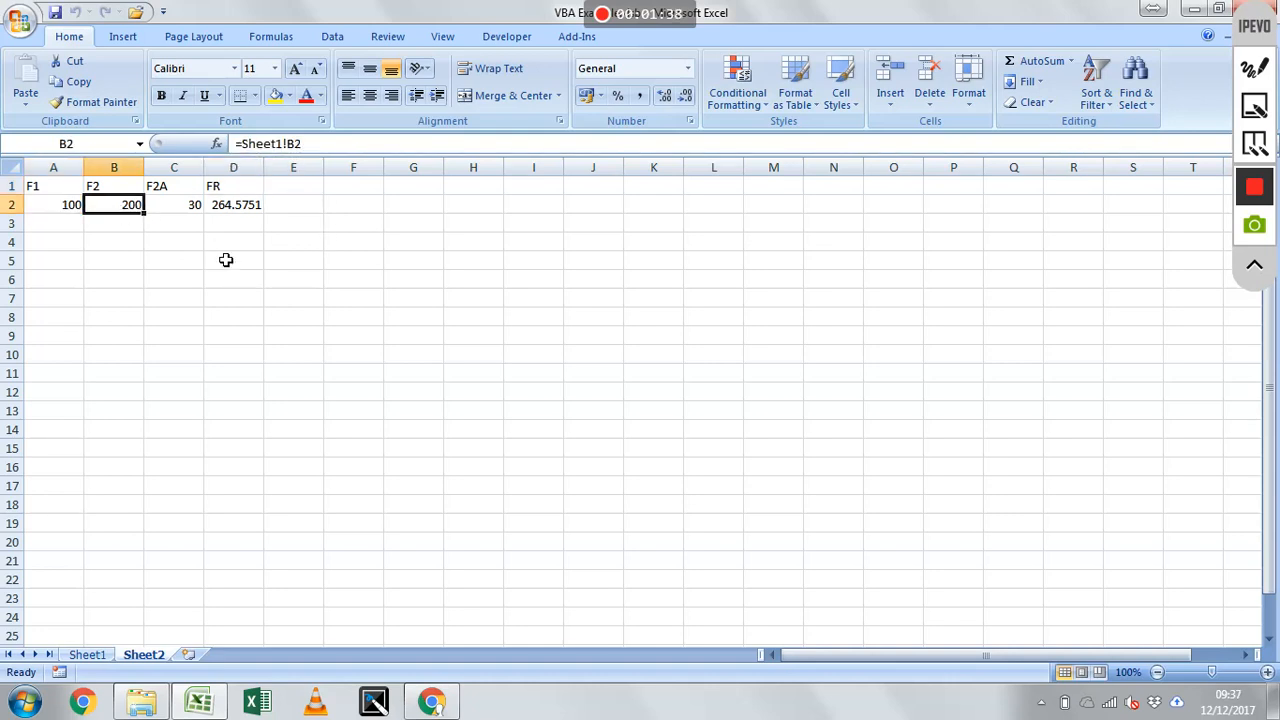
click(188, 210)
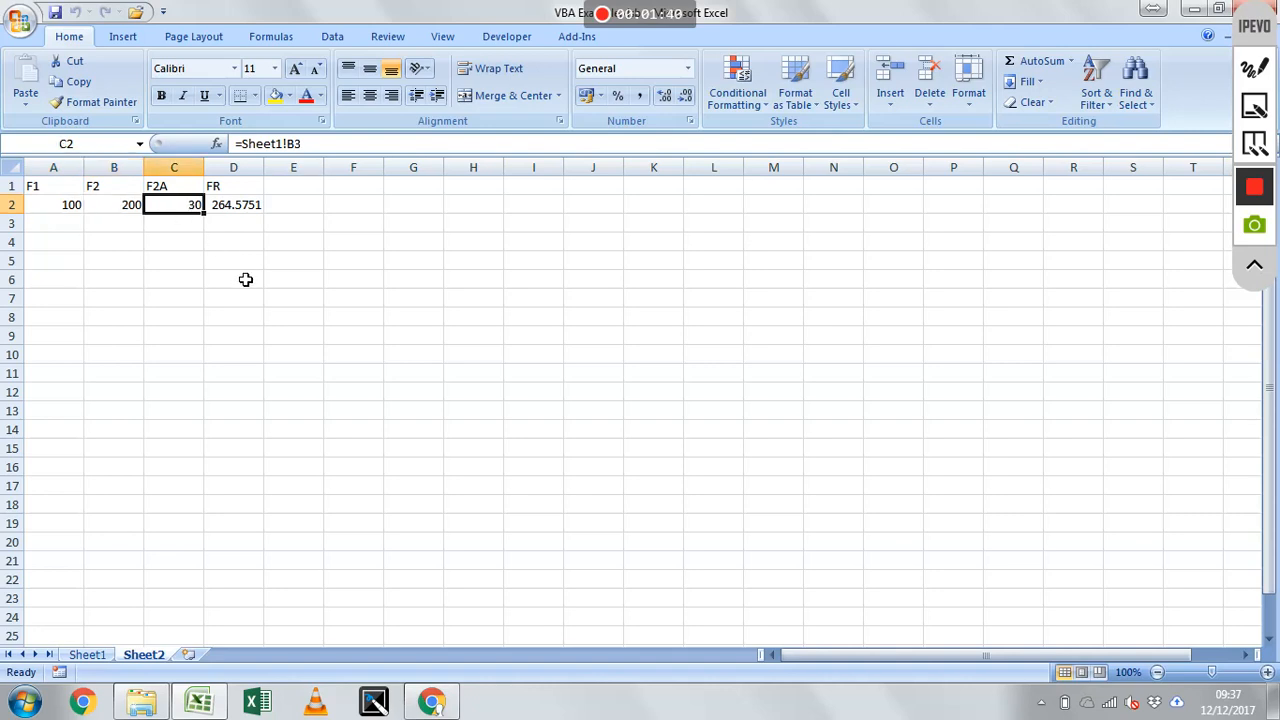
click(235, 206)
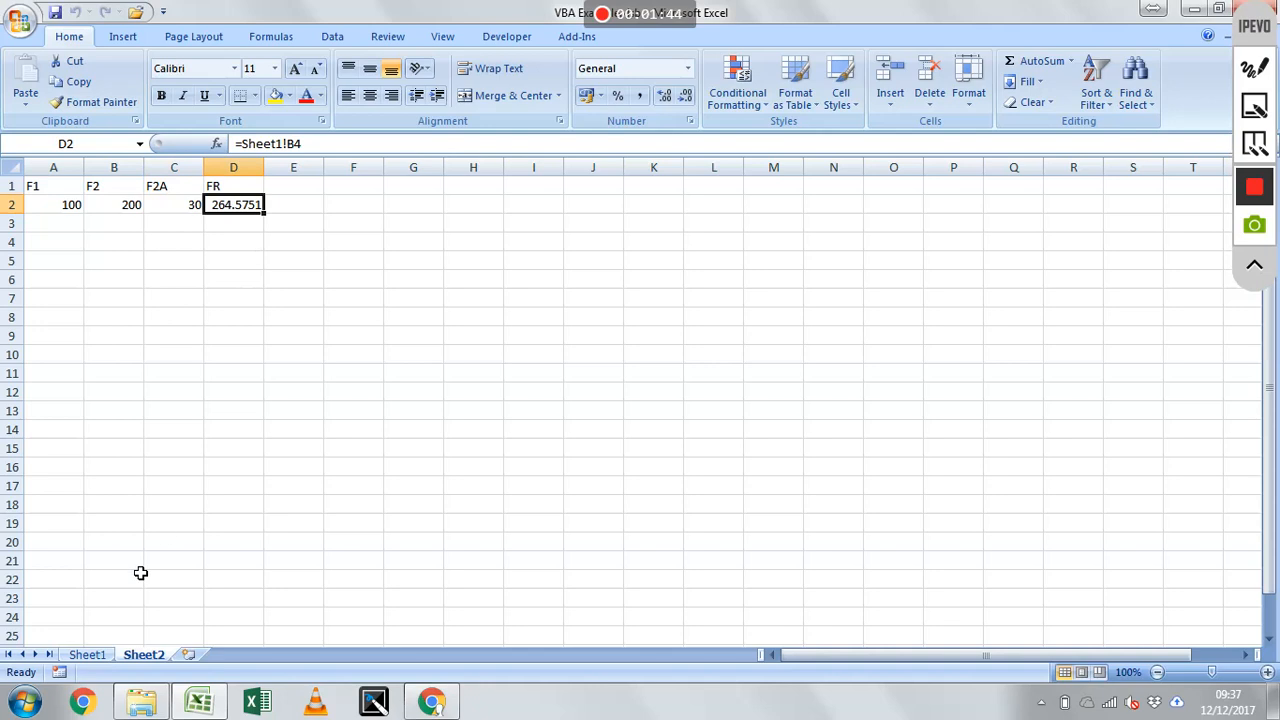
click(92, 654)
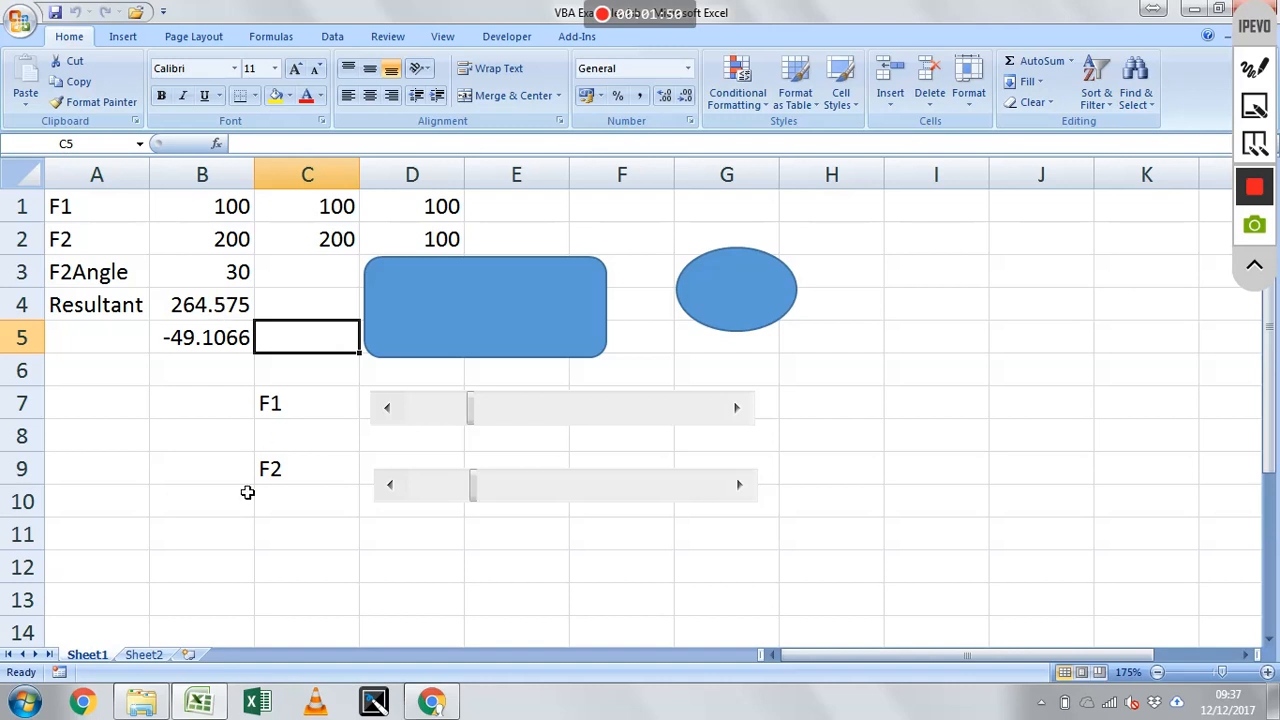
click(150, 655)
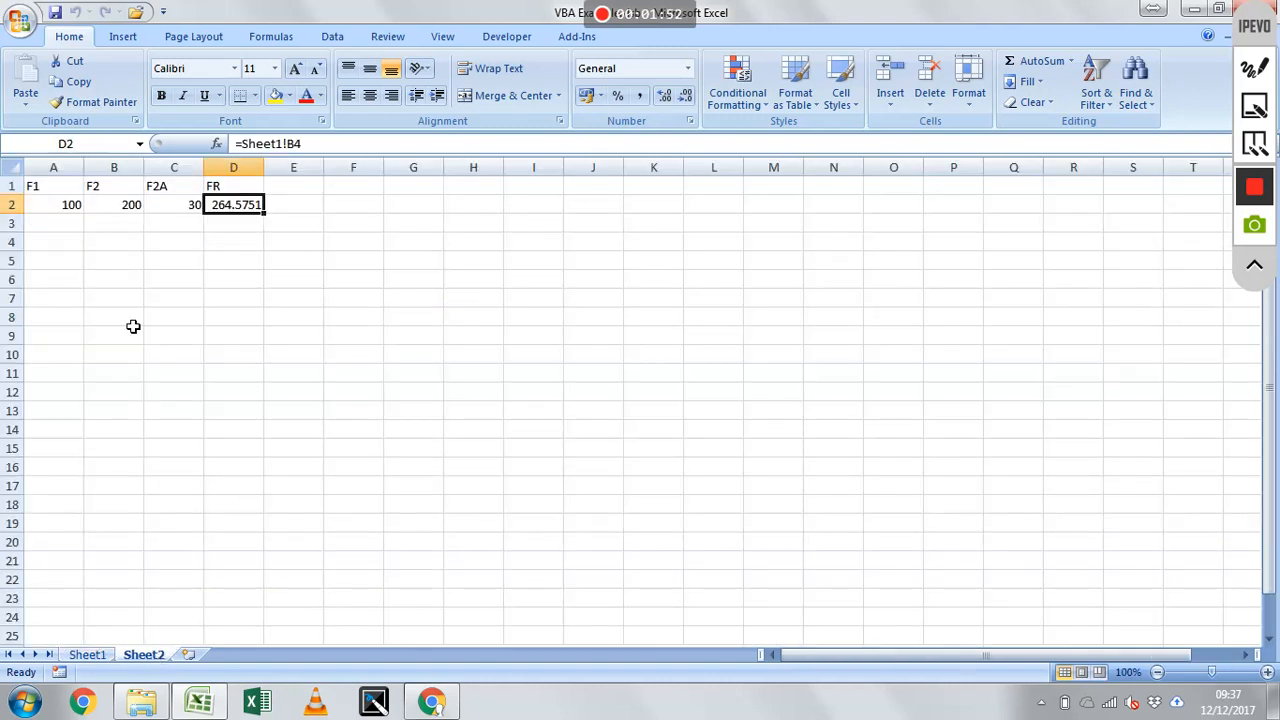
Save the workbook, and open a blank document in a maximized Word 2016 window
click(55, 13)
key(super)
text(word)
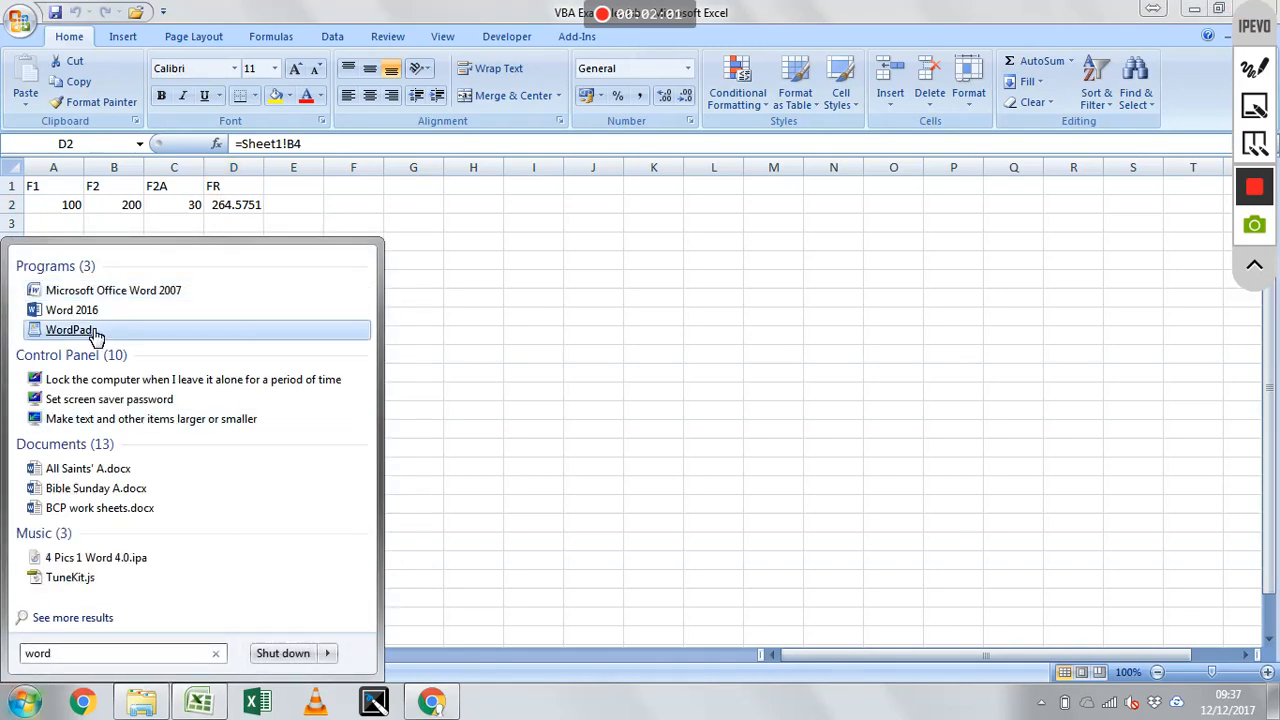
click(92, 320)
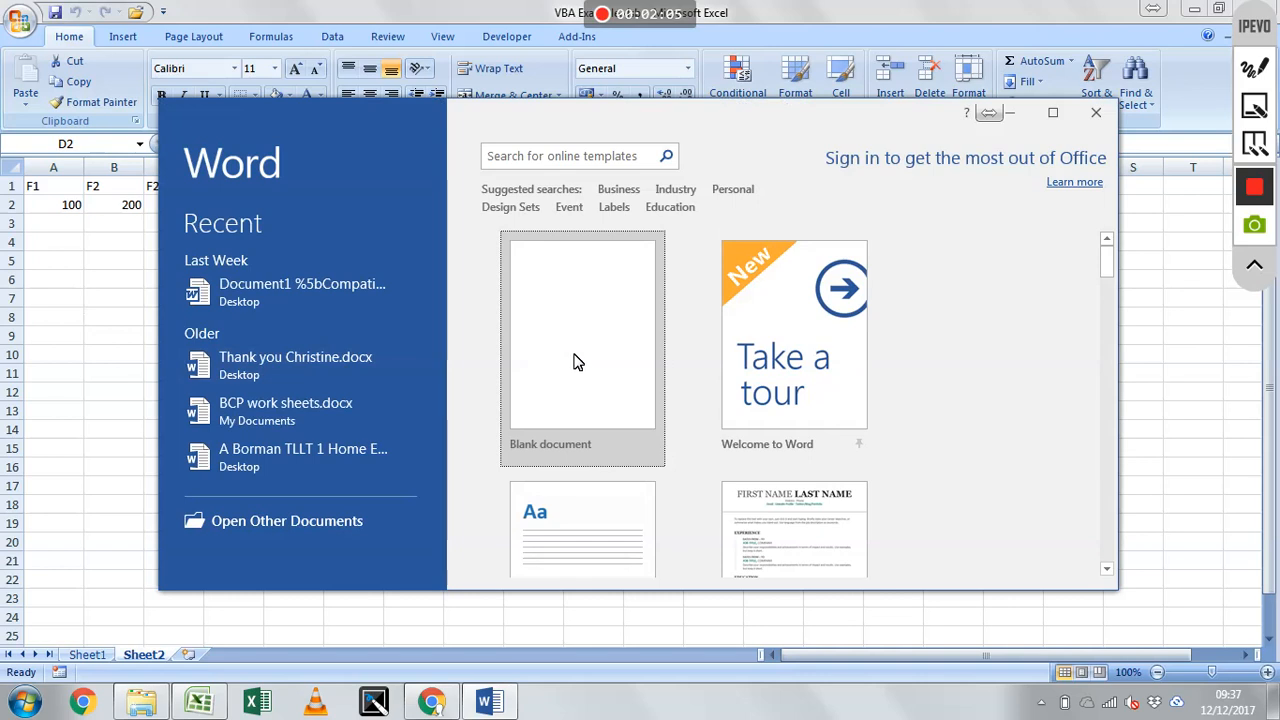
click(577, 362)
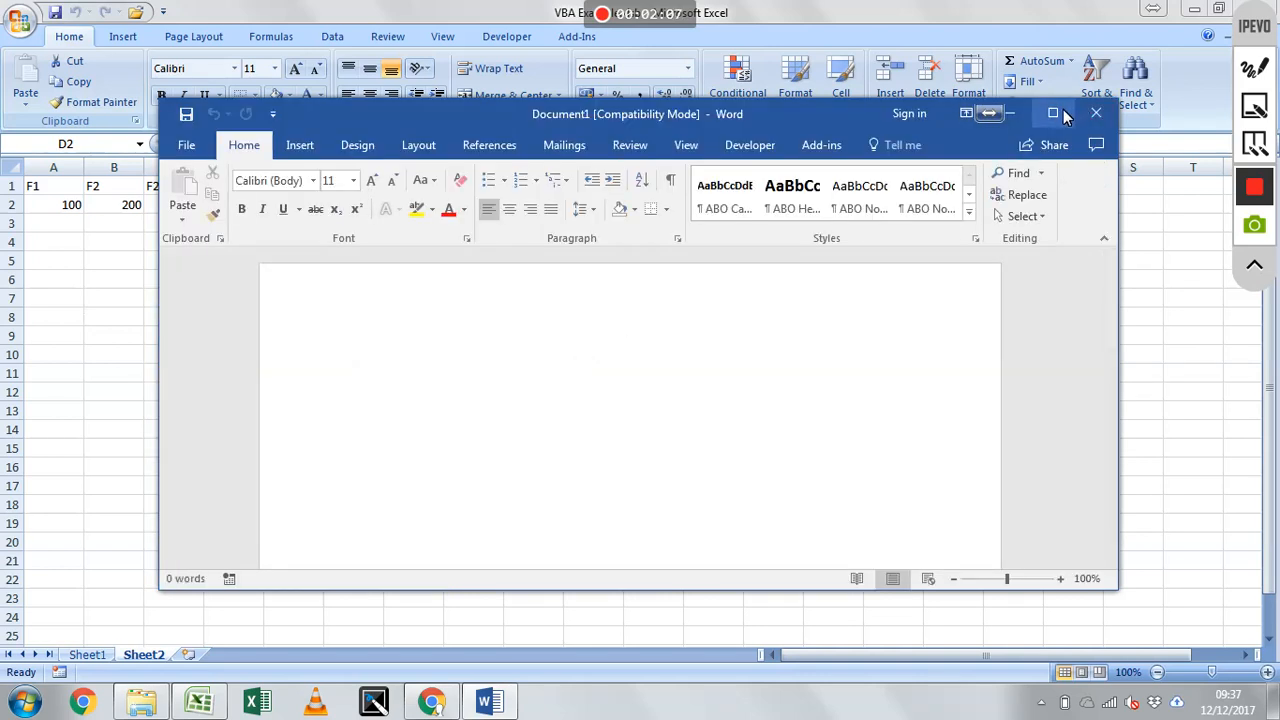
click(1060, 112)
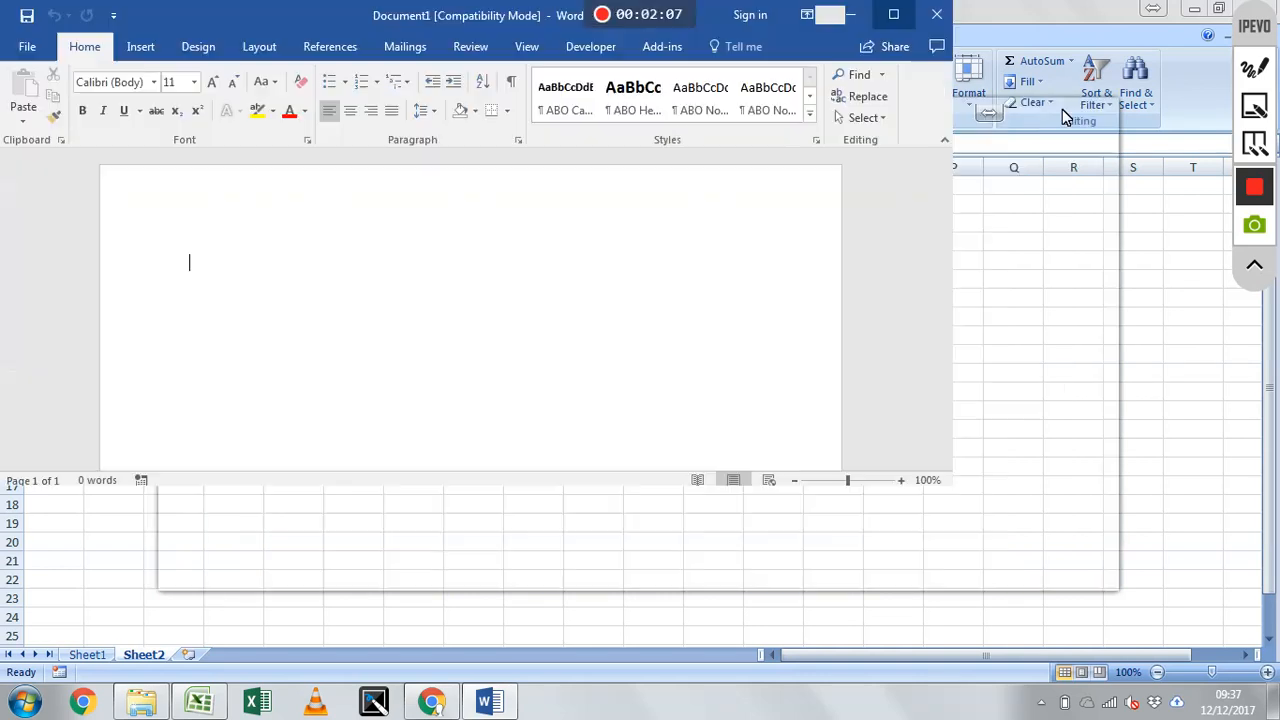
Choose to use an existing list as mail merge recipients and browse to Google Drive's EGR1013M Computing for Engineers > Practice Data > Computing Task 5 - VBA folder
click(412, 50)
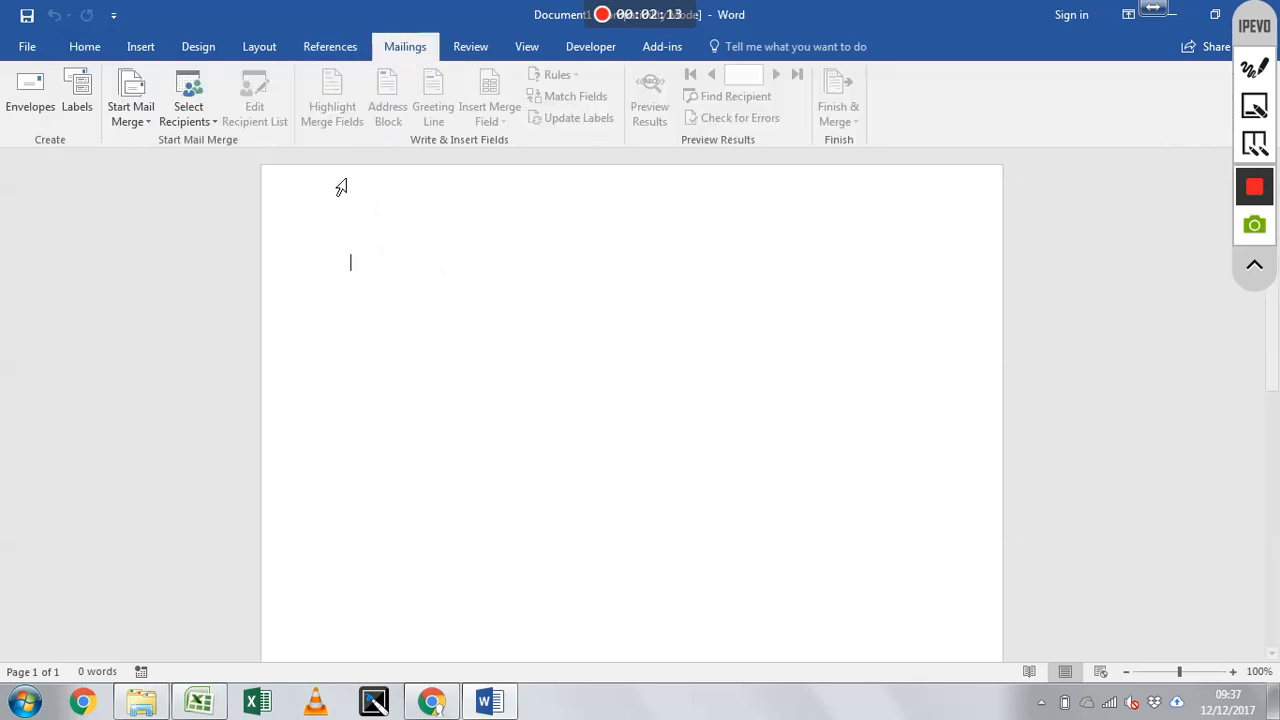
click(195, 122)
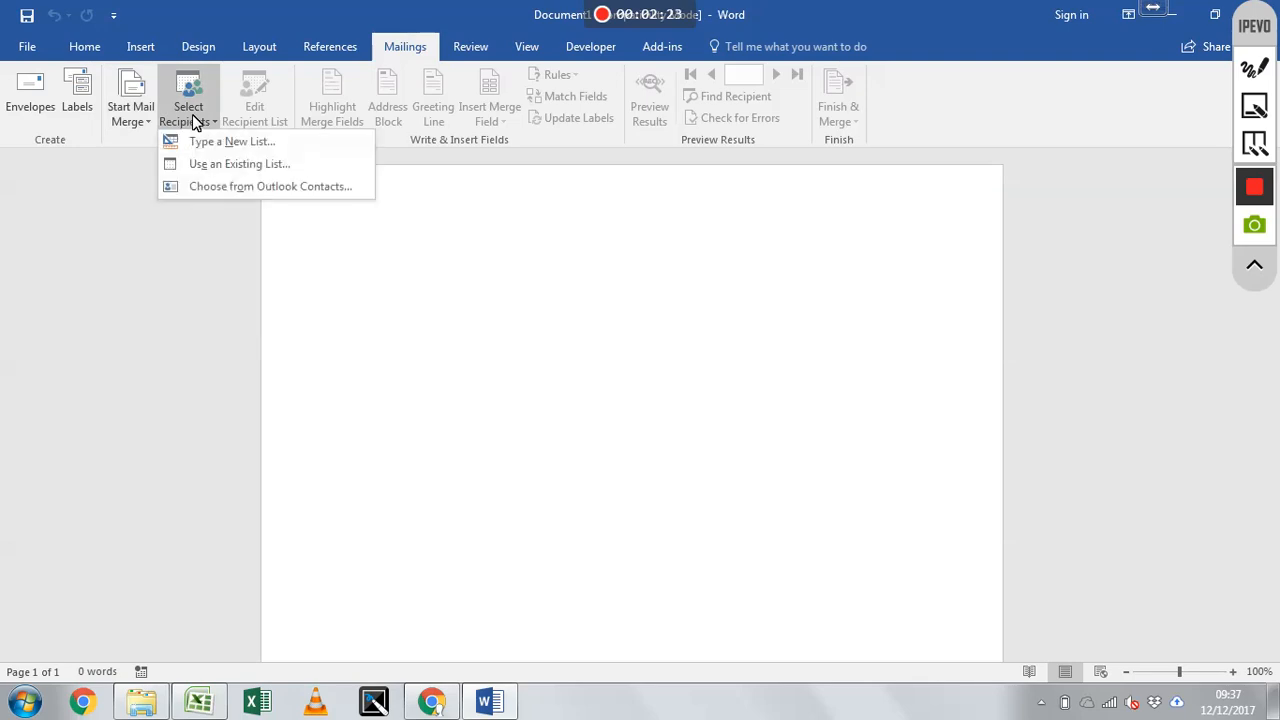
click(210, 163)
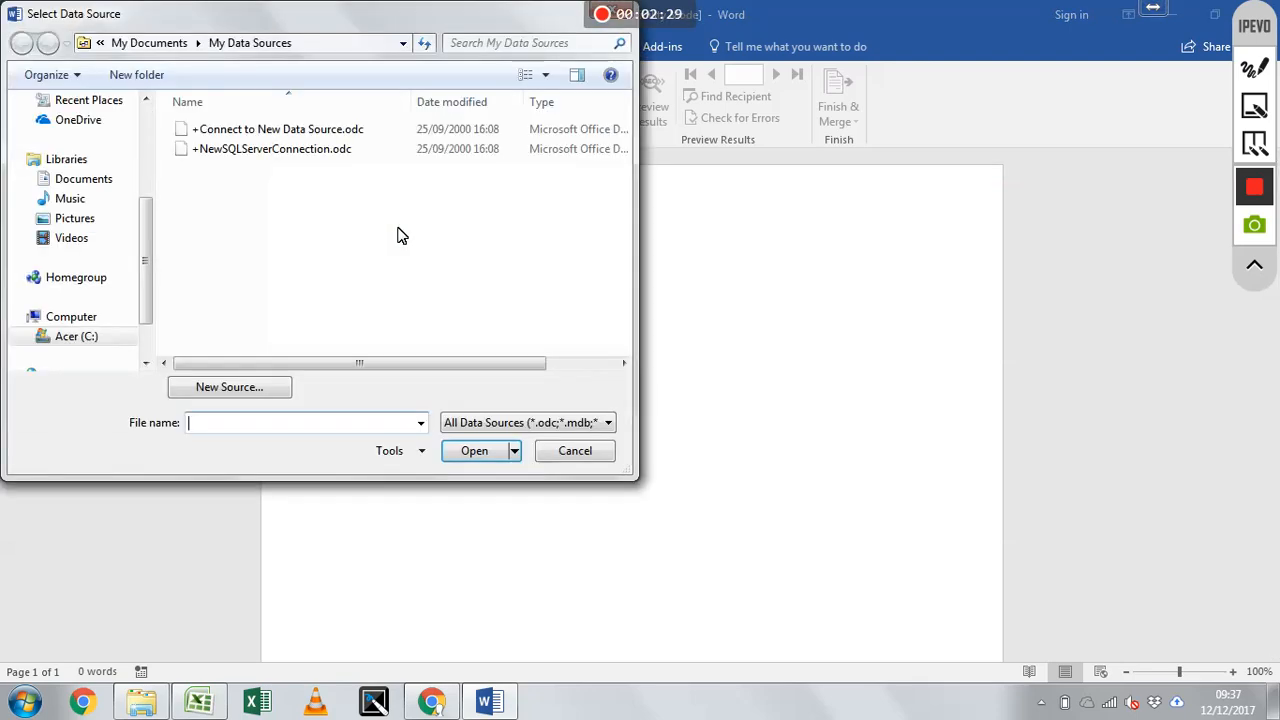
drag(146, 222, 149, 106)
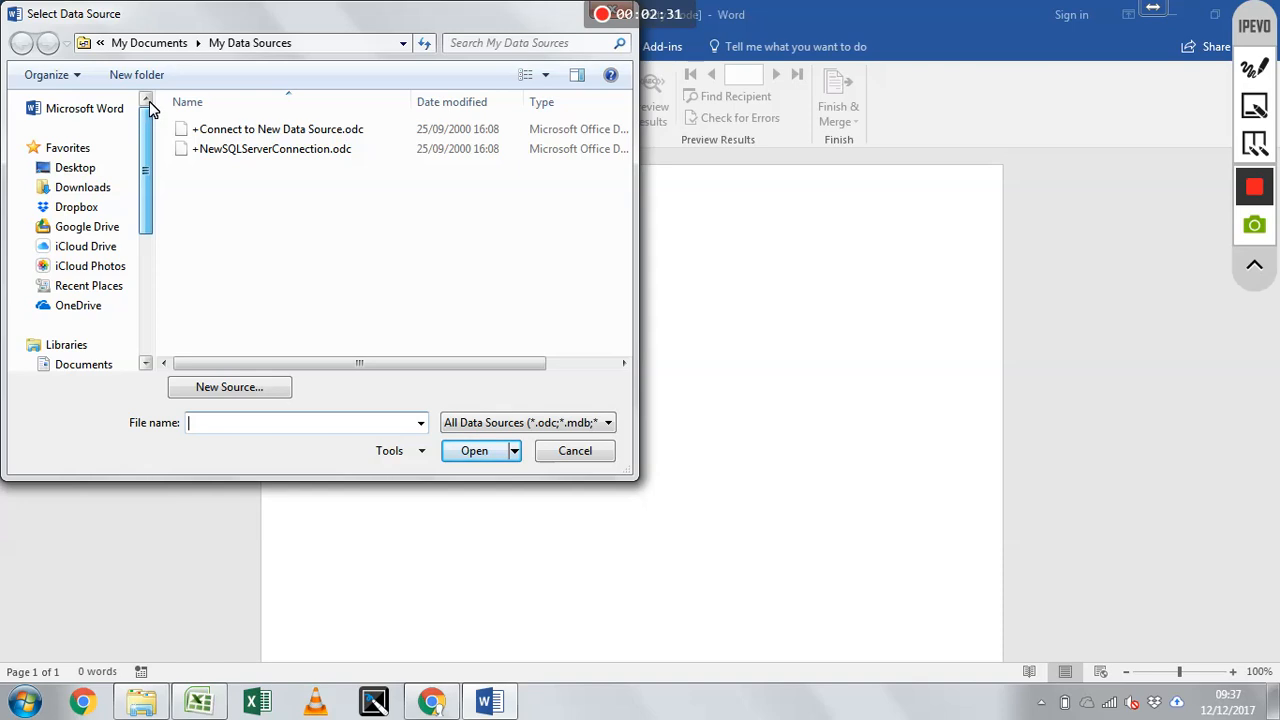
click(110, 228)
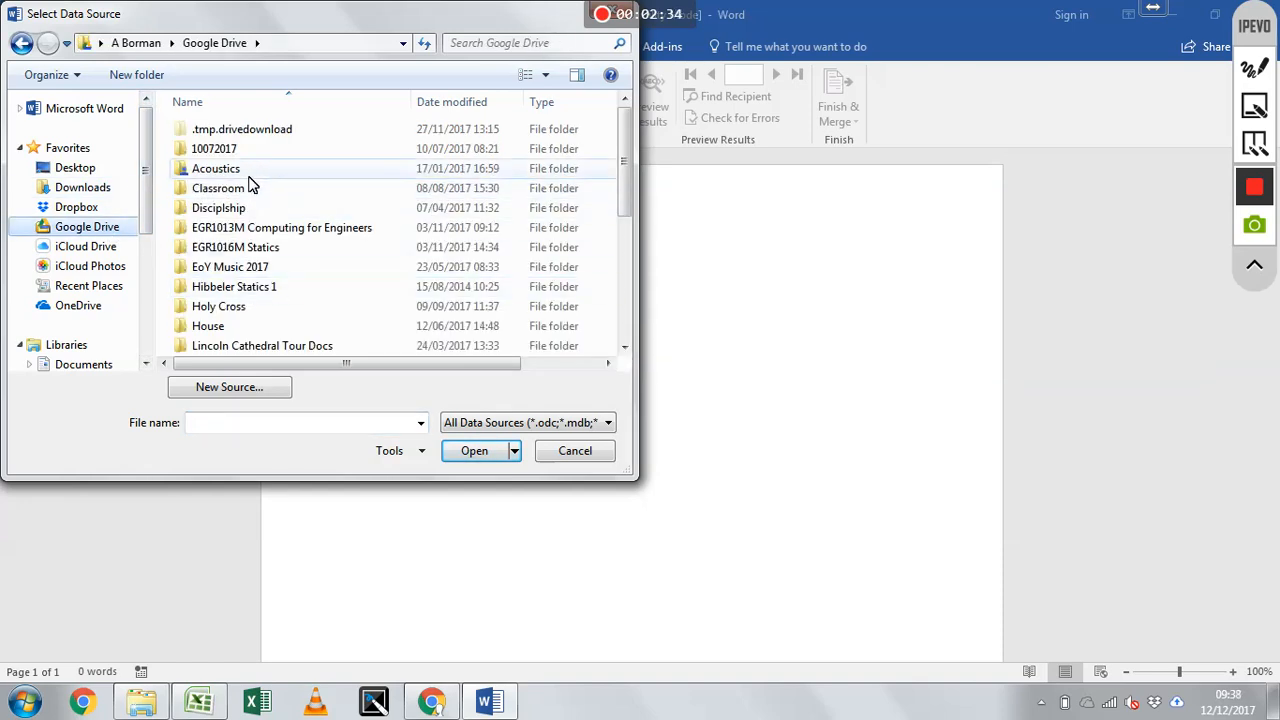
double_click(251, 229)
click(248, 270)
double_click(246, 270)
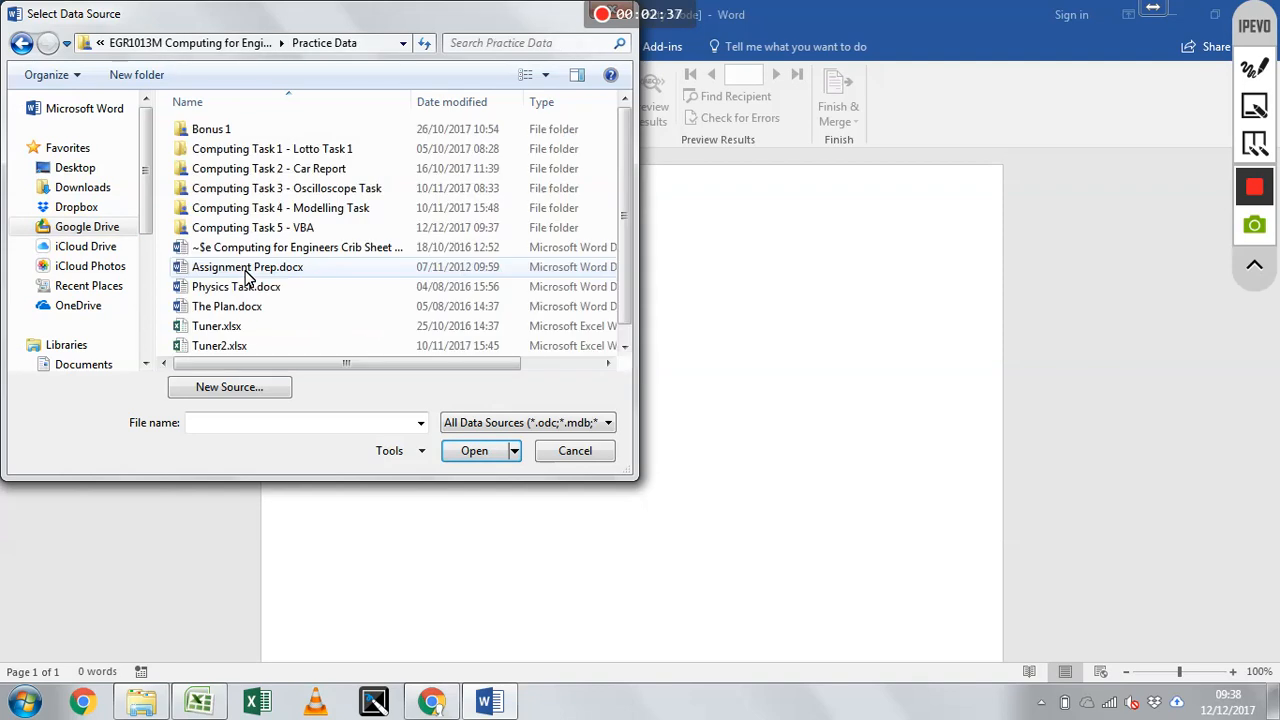
double_click(268, 229)
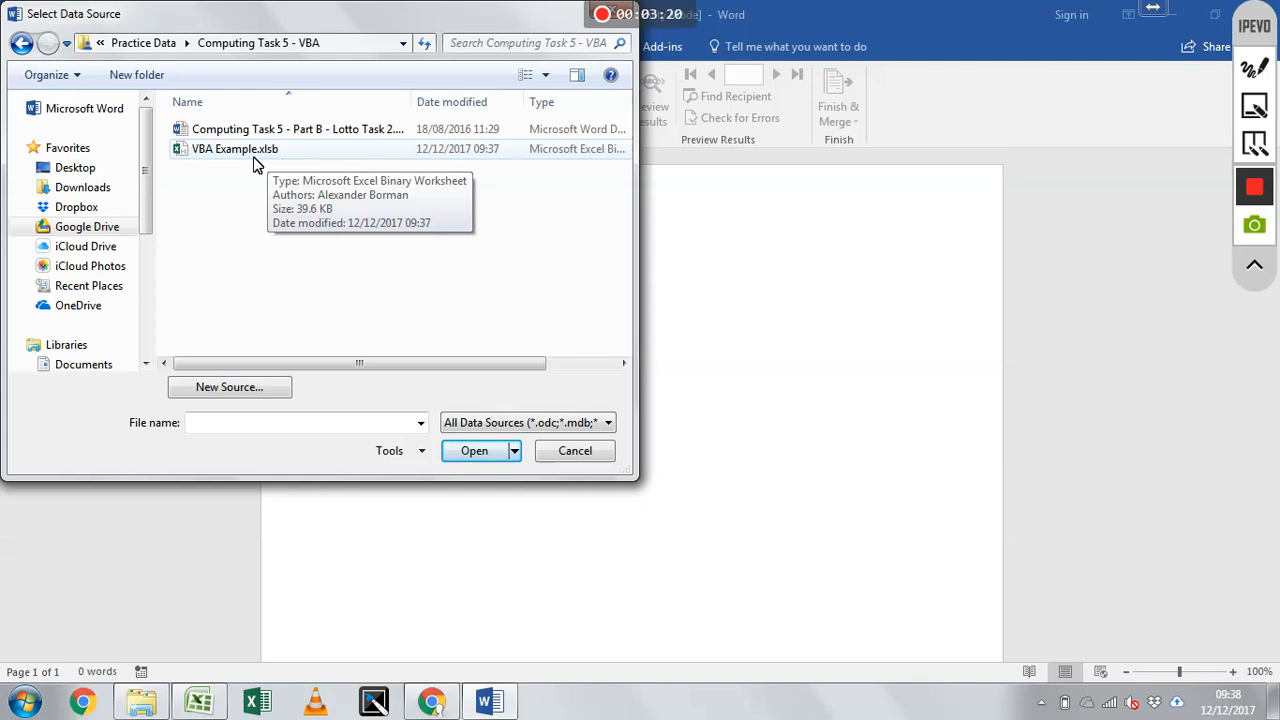
Connect VBA Example.xlsb as the mail merge data source, using the Sheet2$ table with its first row as column headers
click(255, 157)
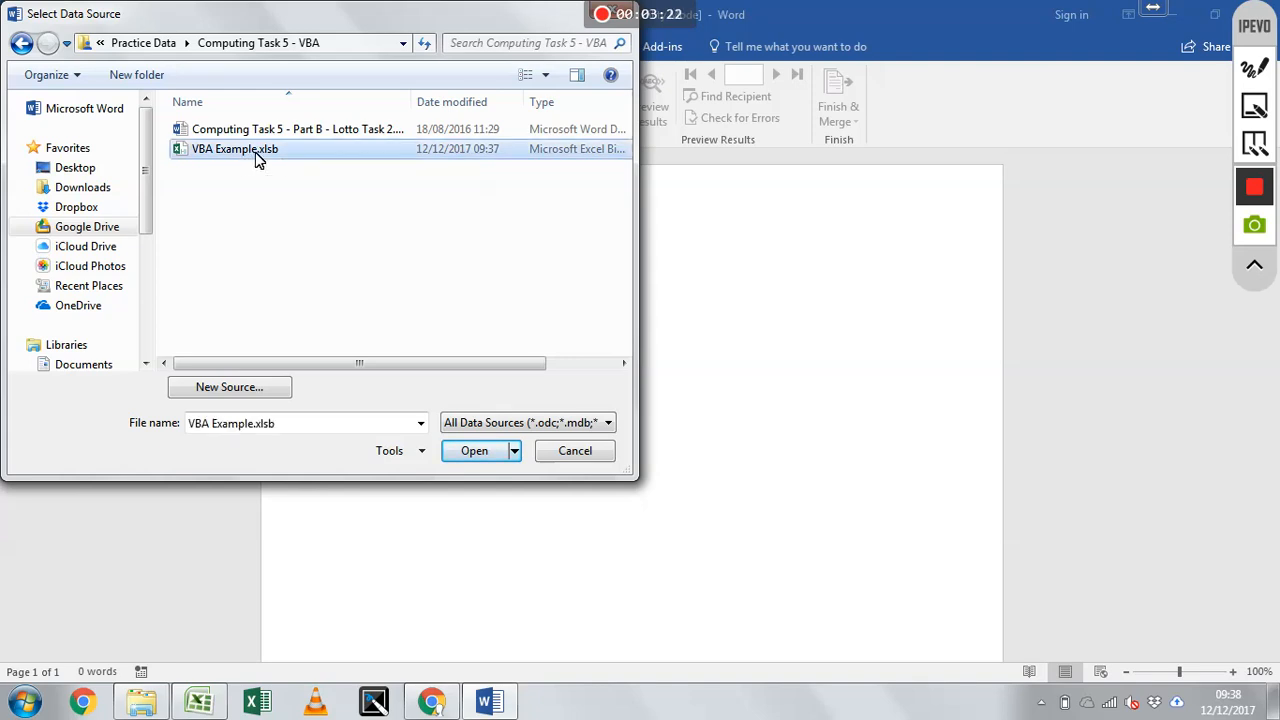
click(474, 451)
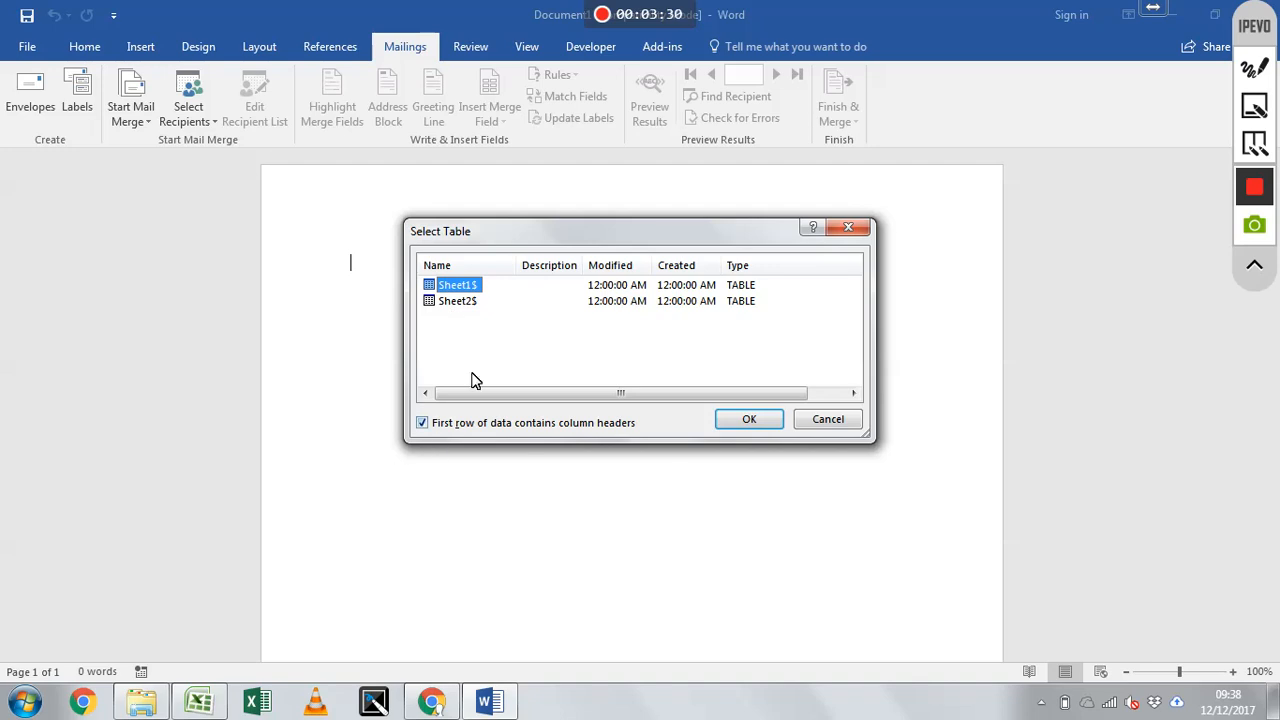
click(460, 301)
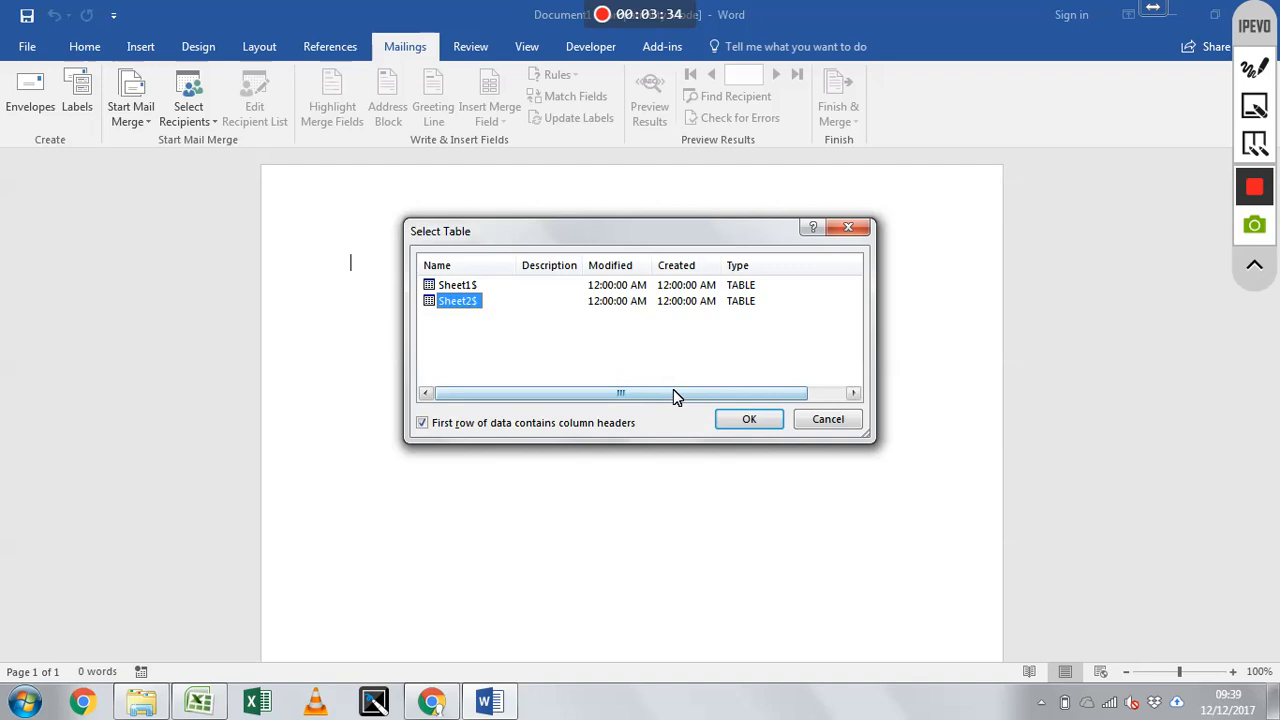
click(754, 422)
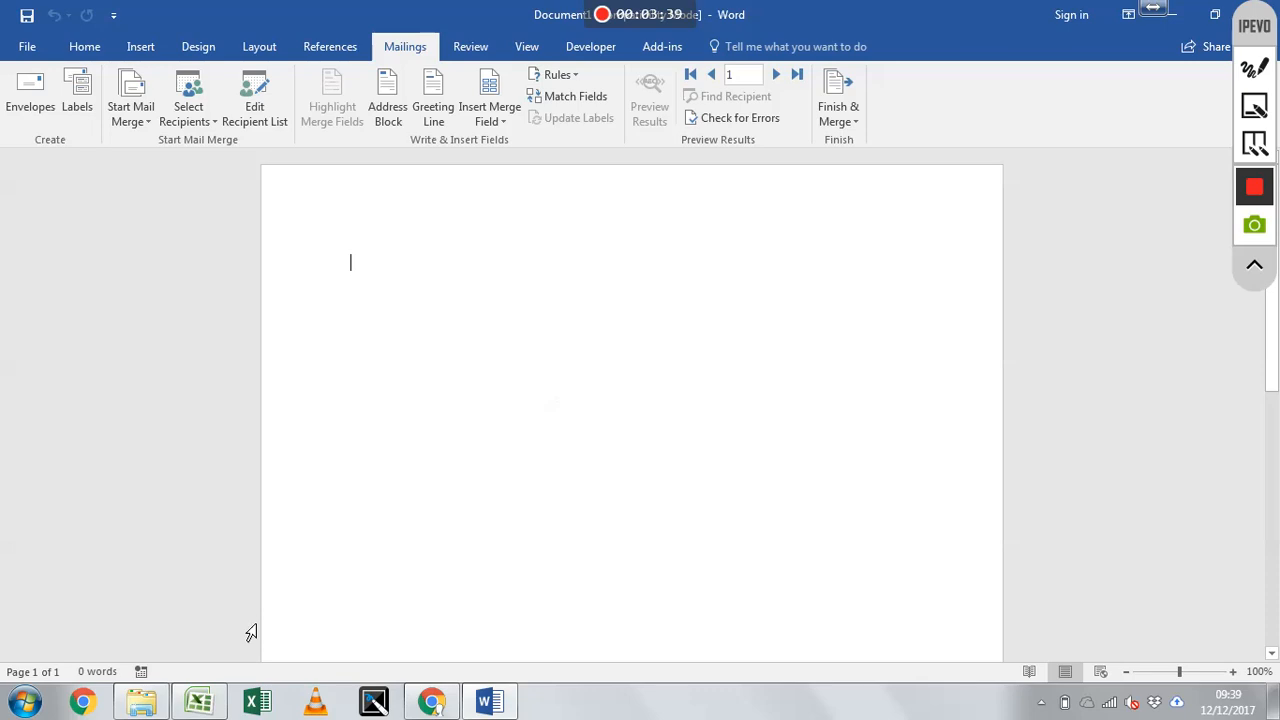
Insert Statics_Example_Blank.bmp from the Computing Task 5 - VBA folder into the Word document and enlarge it proportionally to almost the full text width
click(158, 696)
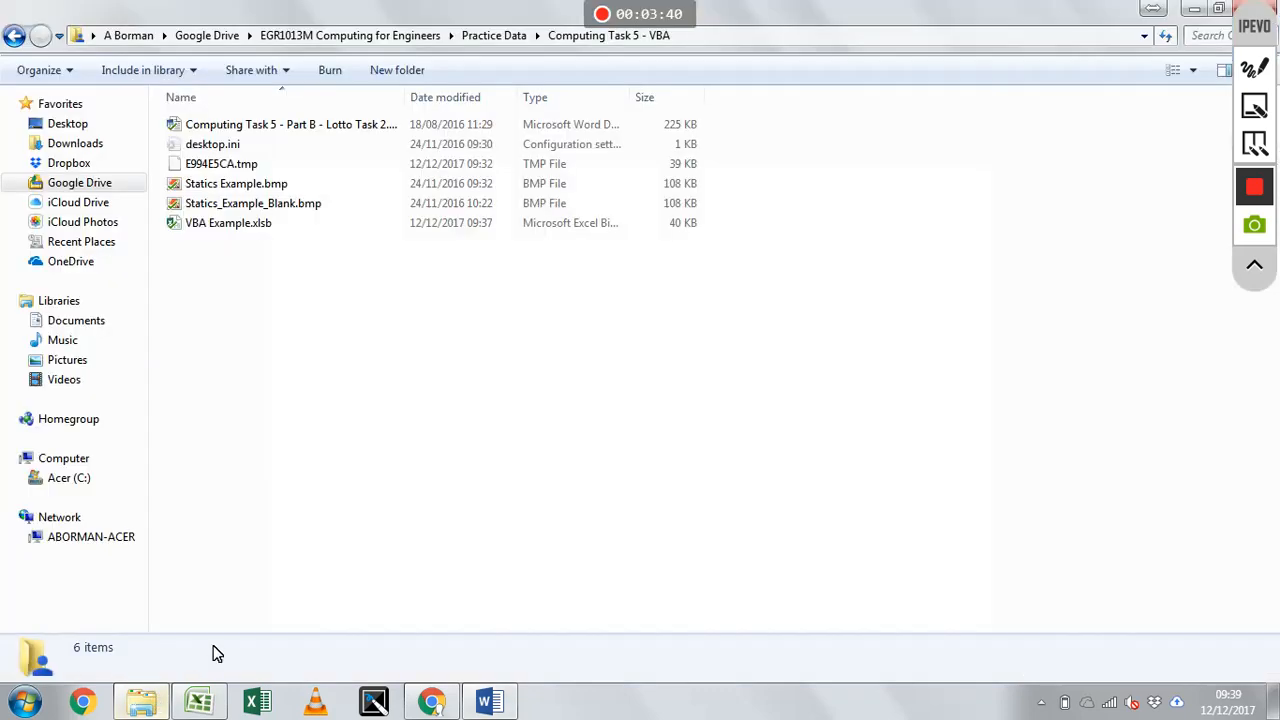
click(260, 206)
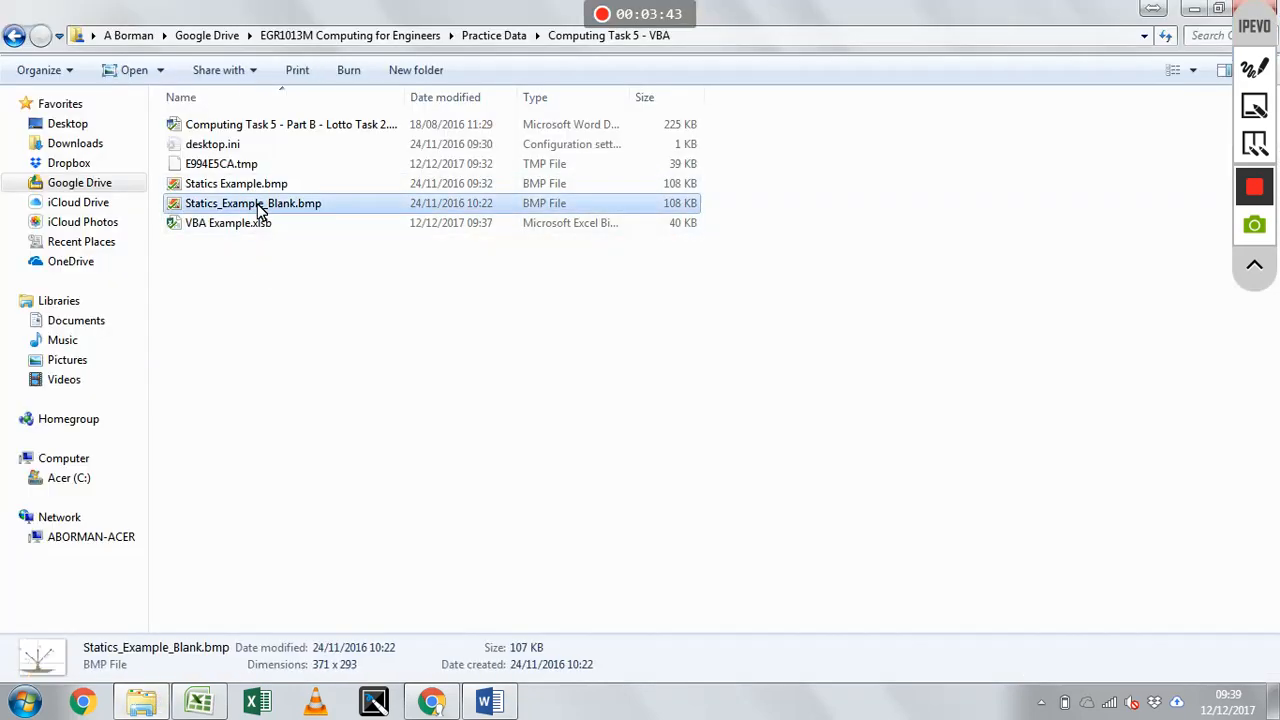
drag(257, 209, 476, 410)
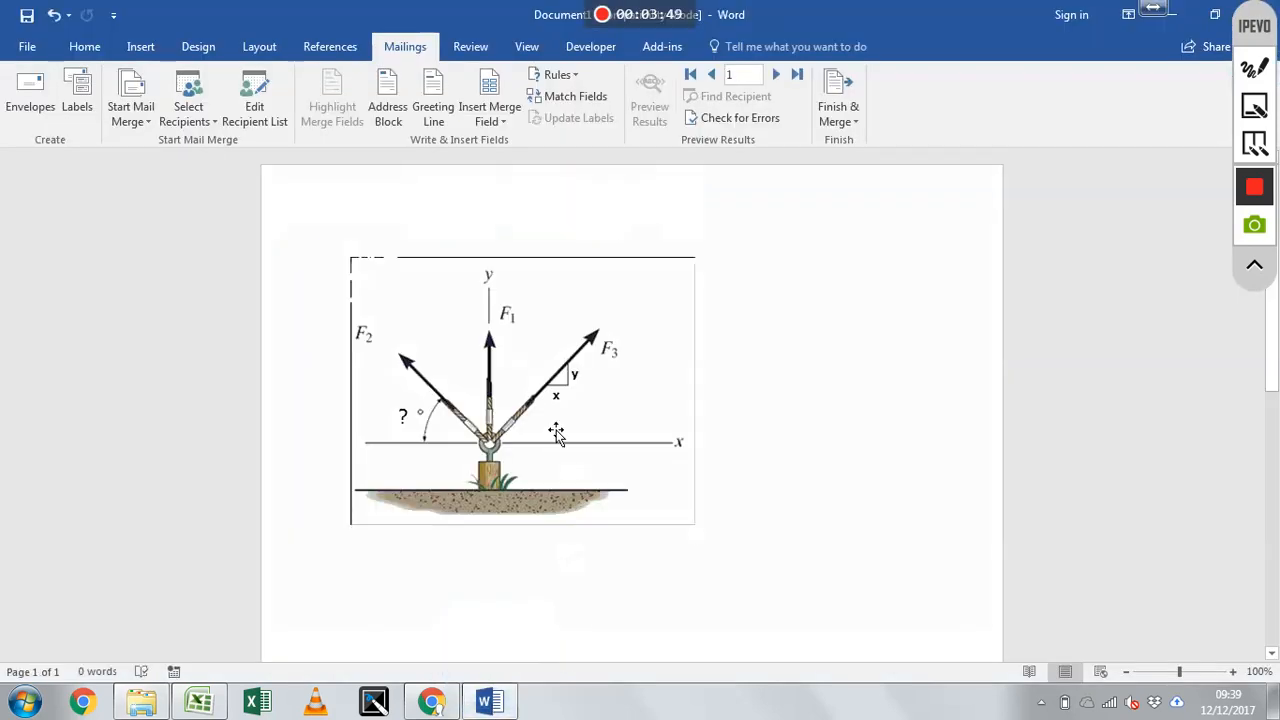
click(557, 436)
drag(701, 533, 835, 633)
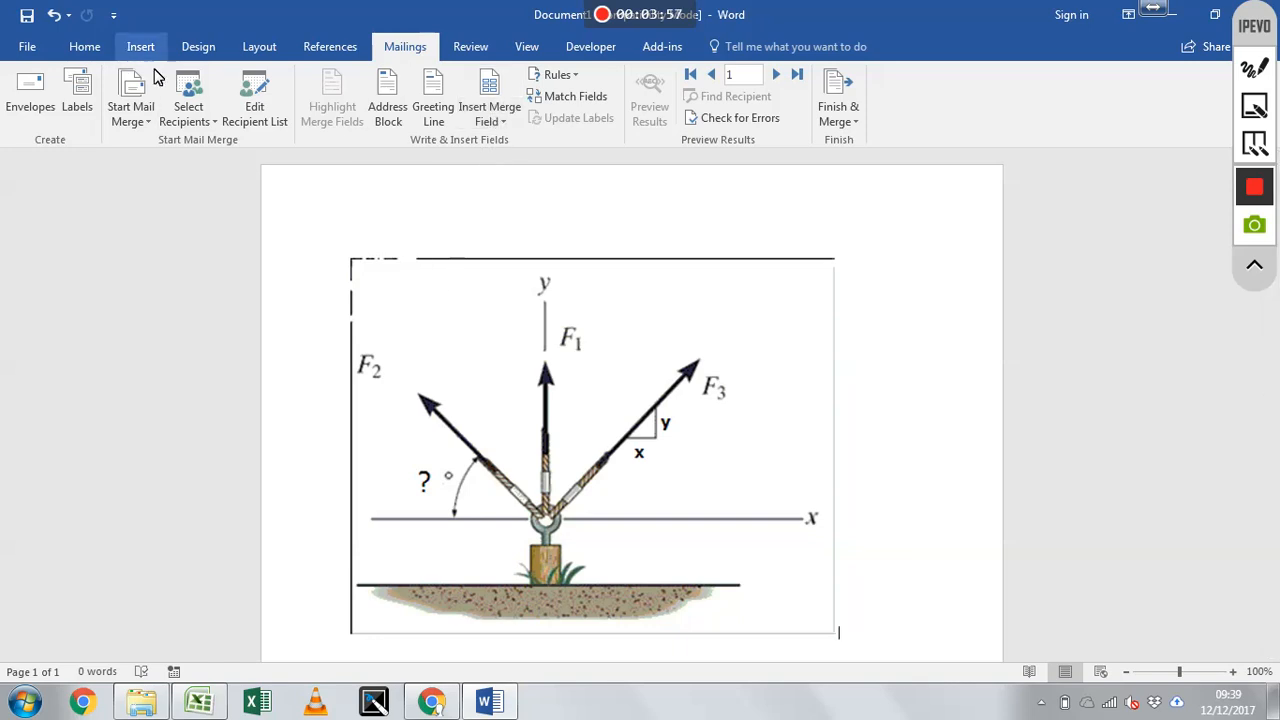
Start inserting a text box from the shapes gallery on the force diagram
click(128, 50)
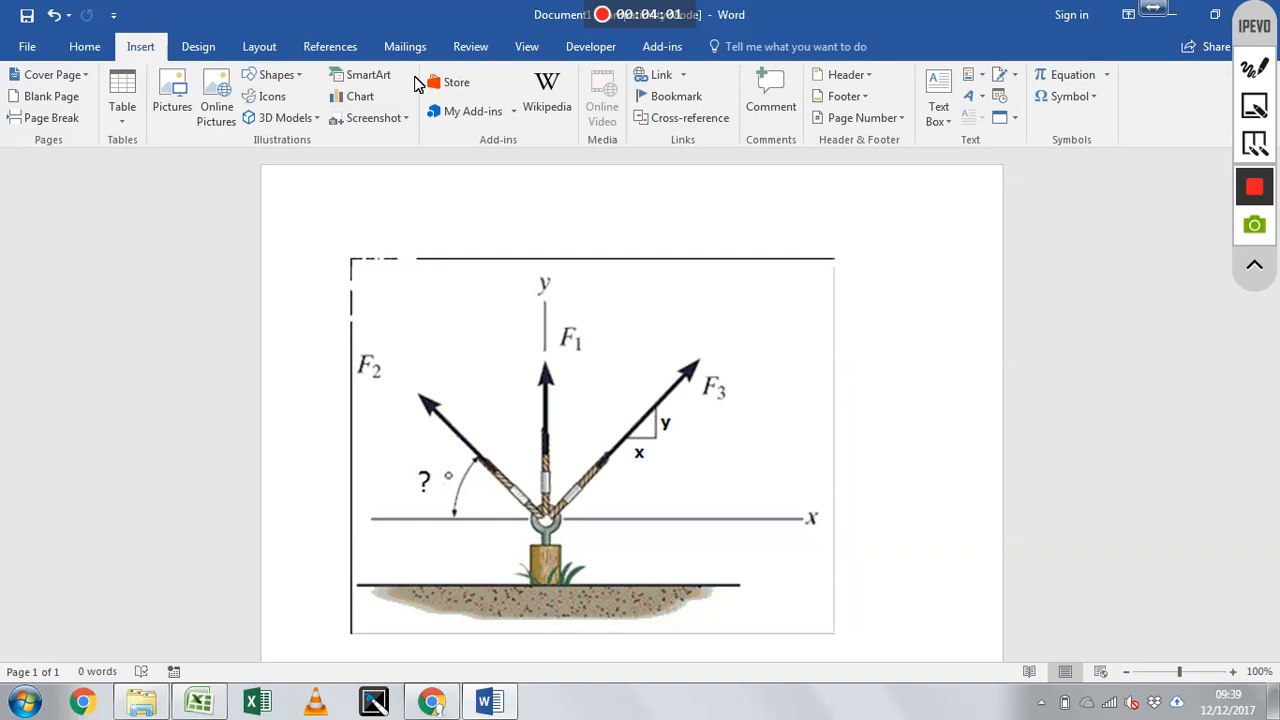
click(289, 78)
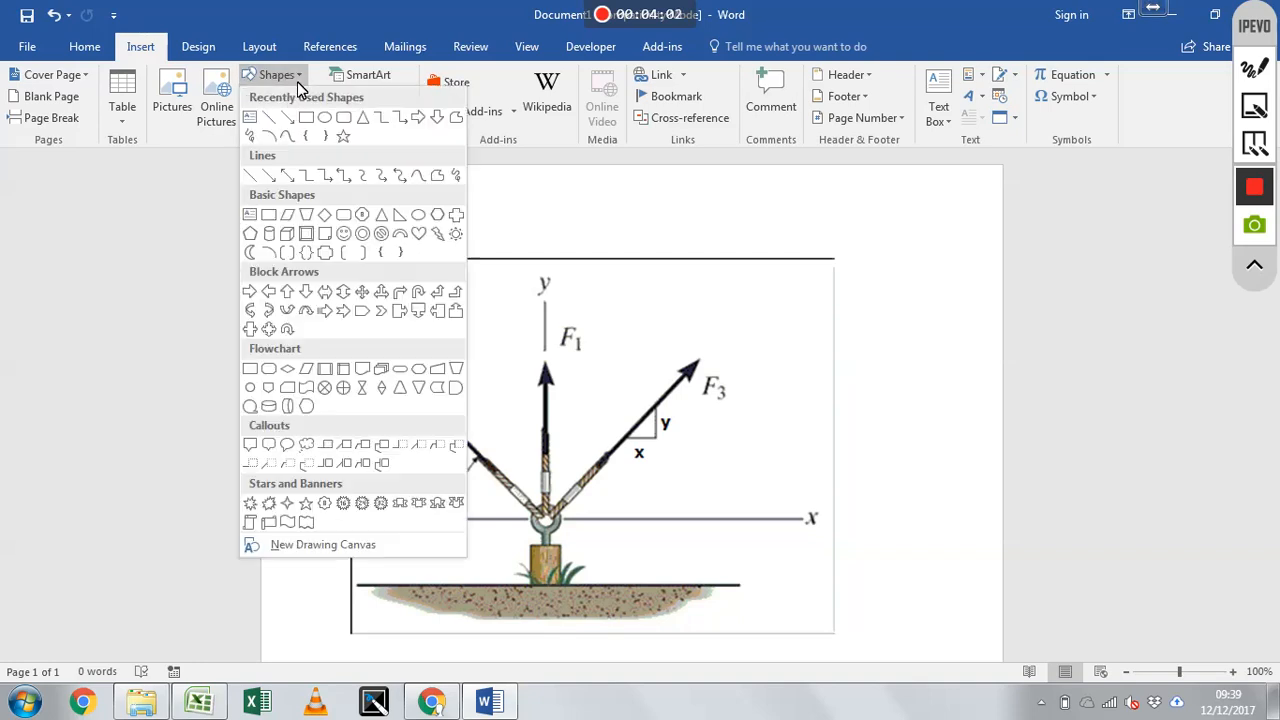
click(250, 118)
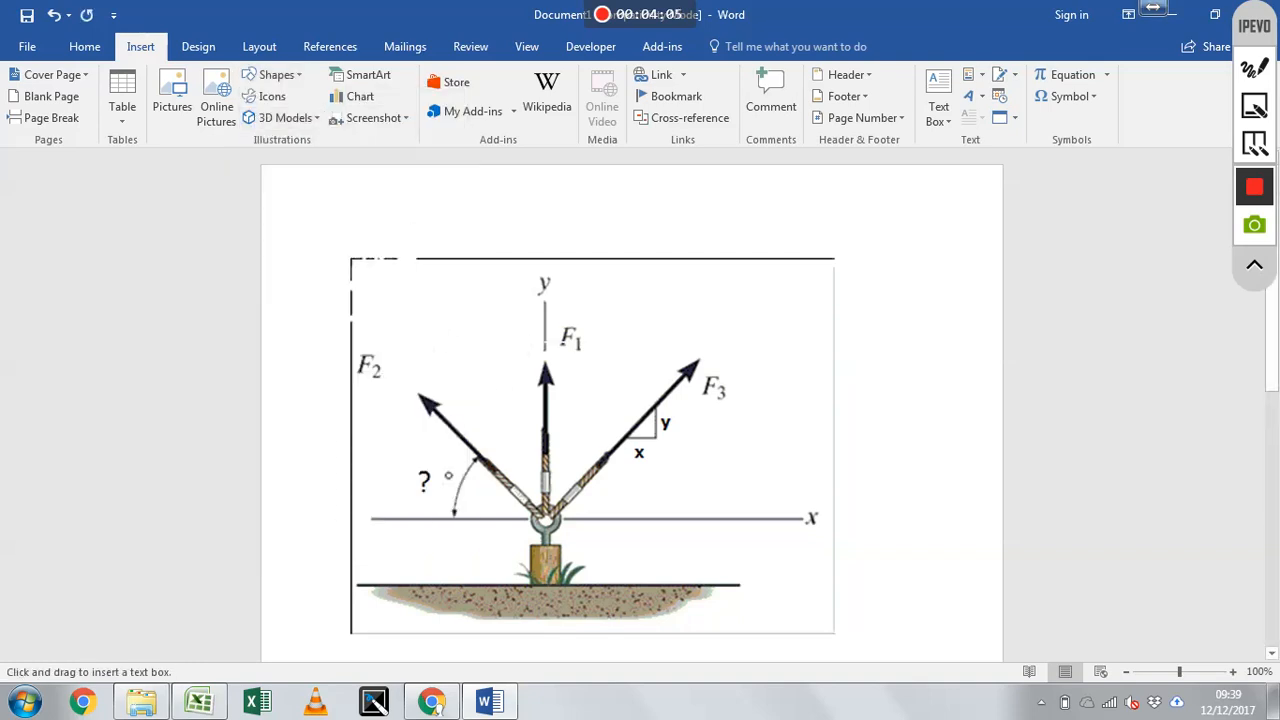